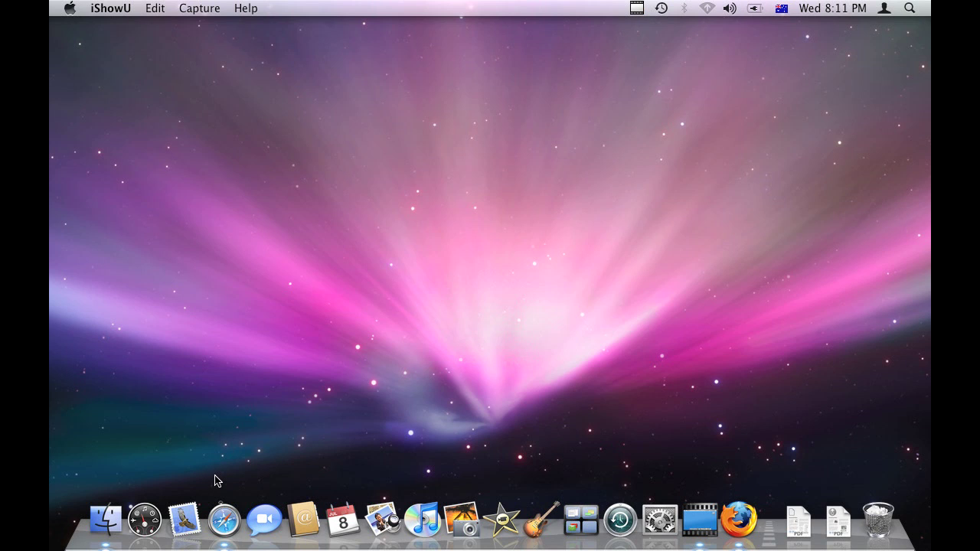
# Step: Switch to Safari, search Google for "itunes download" and open Apple's Download iTunes result
pyautogui.click(223, 519)
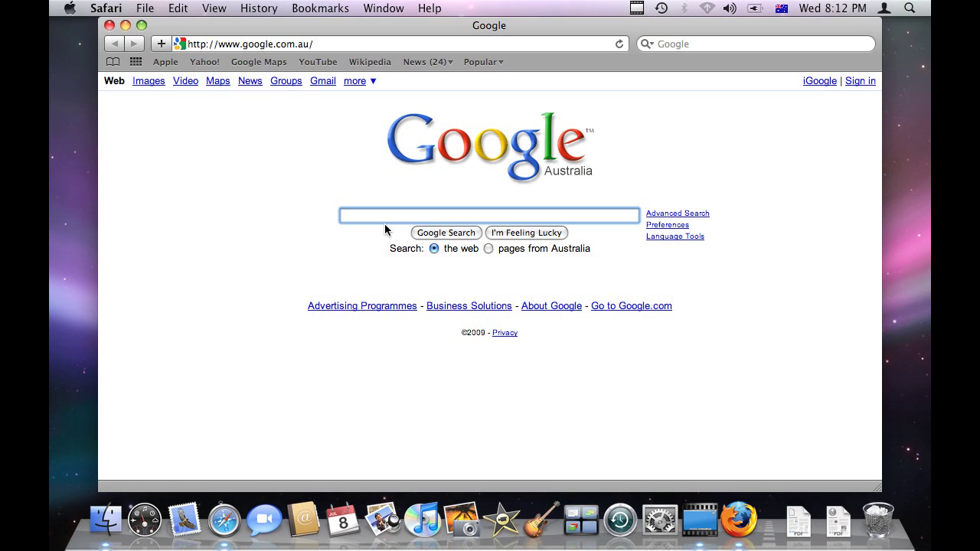
pyautogui.write('itunes download')
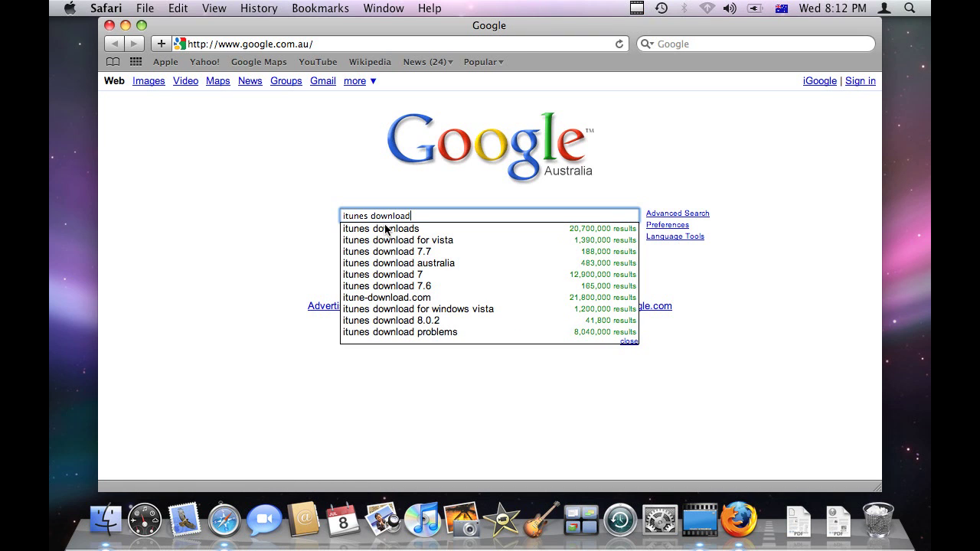
pyautogui.press('Return')
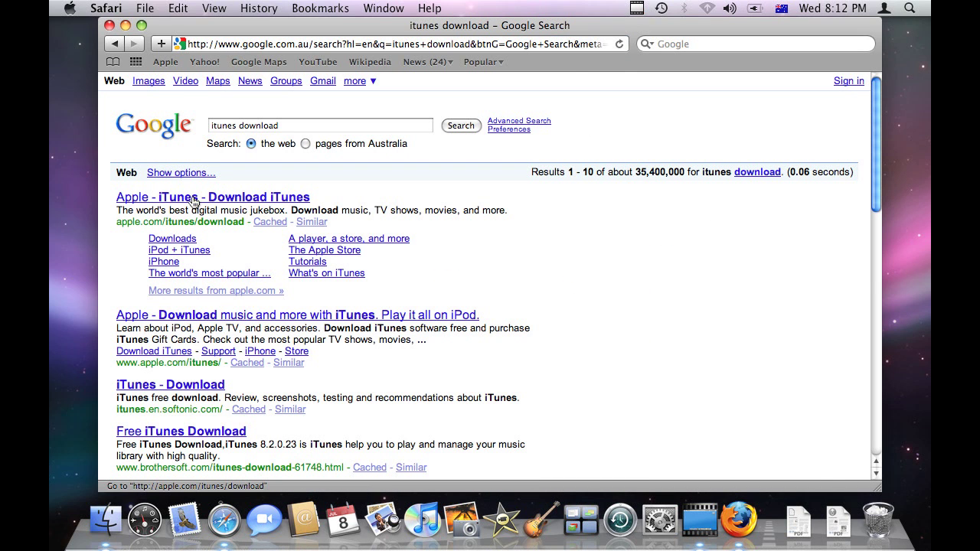
pyautogui.click(203, 201)
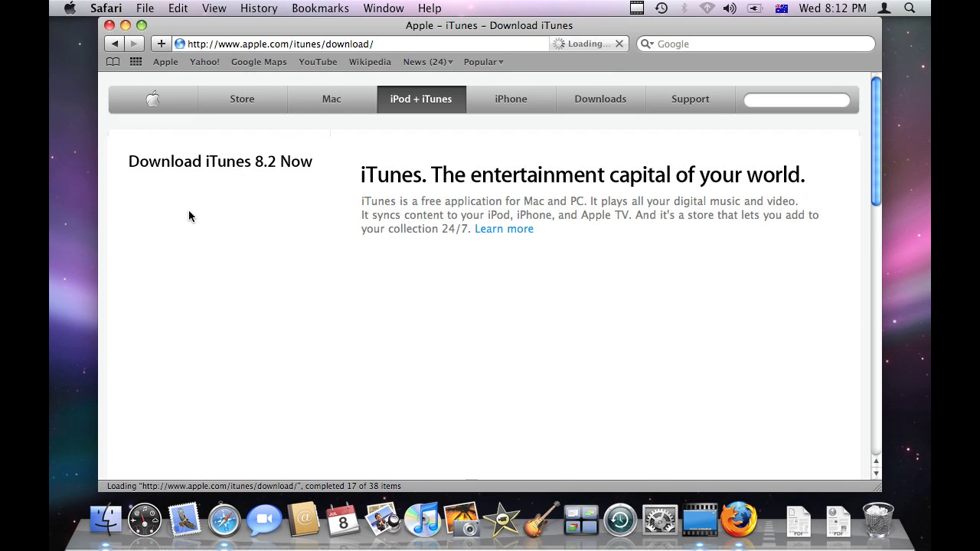
# Step: Opt out of the New Music Tuesday and Apple news emails and start the iTunes 8.2 for Mac OS X download
pyautogui.scroll(-2, 345, 186)
pyautogui.scroll(2, 345, 186)
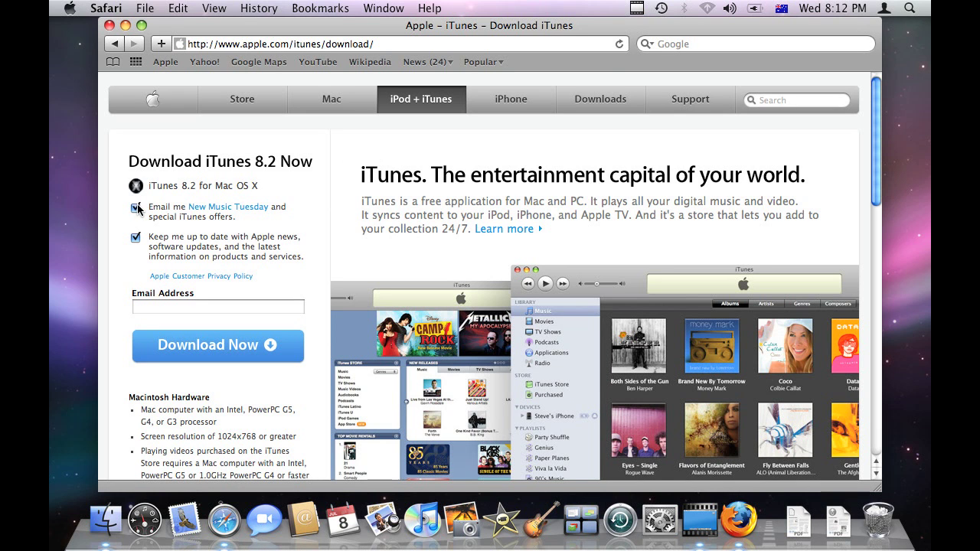
pyautogui.scroll(-5, 384, 243)
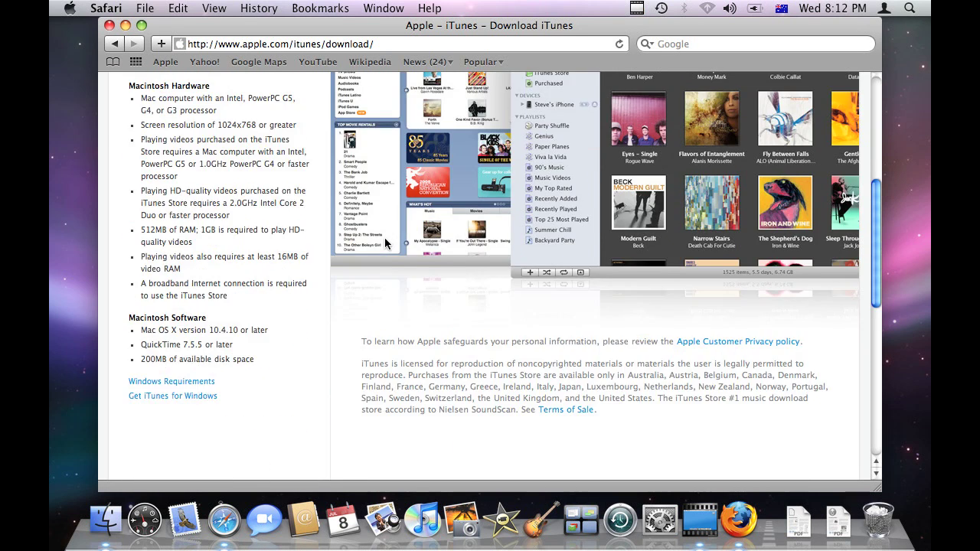
pyautogui.scroll(5, 384, 243)
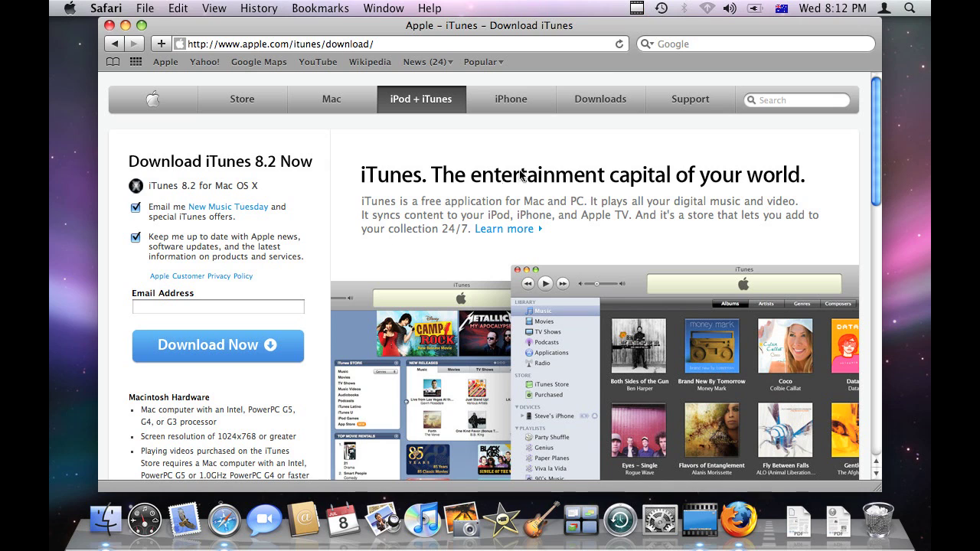
pyautogui.scroll(-3, 509, 257)
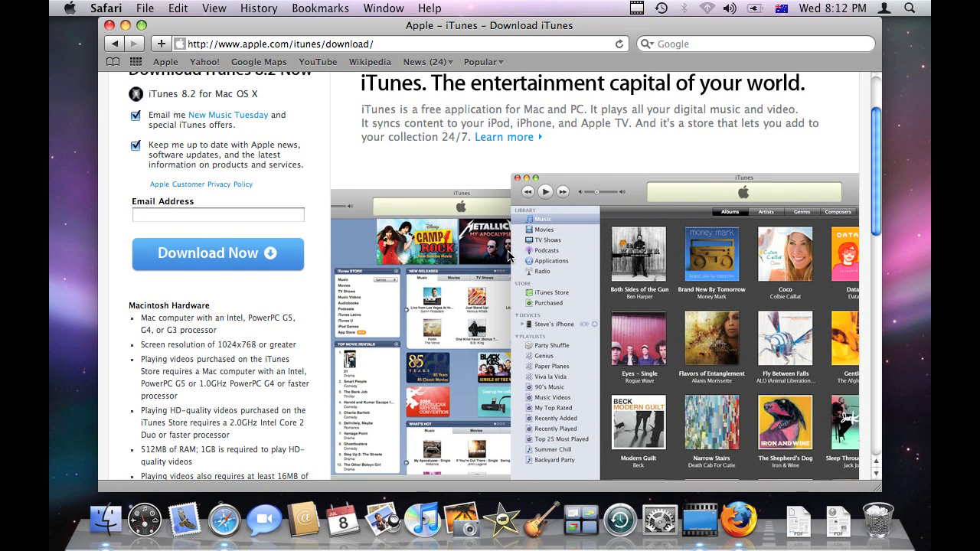
pyautogui.scroll(3, 509, 257)
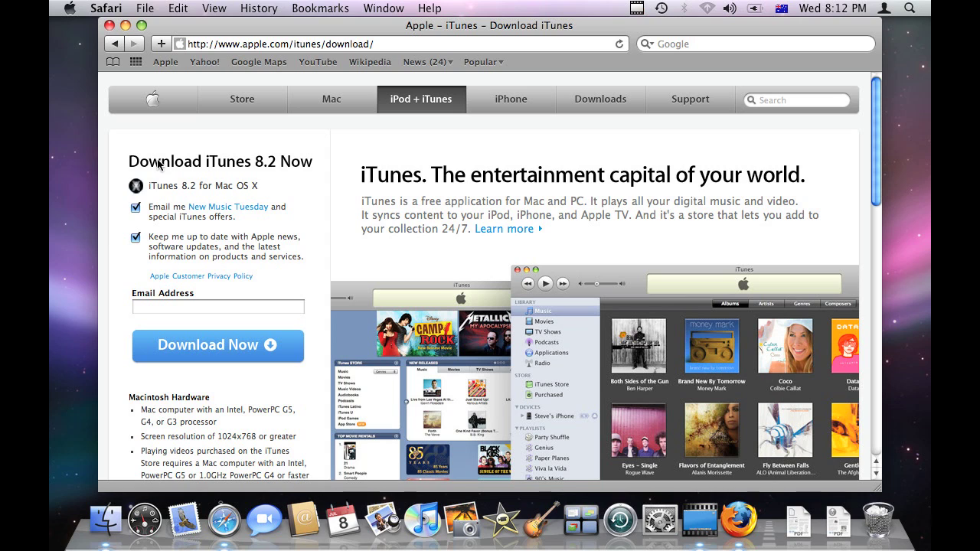
pyautogui.click(136, 207)
pyautogui.click(135, 238)
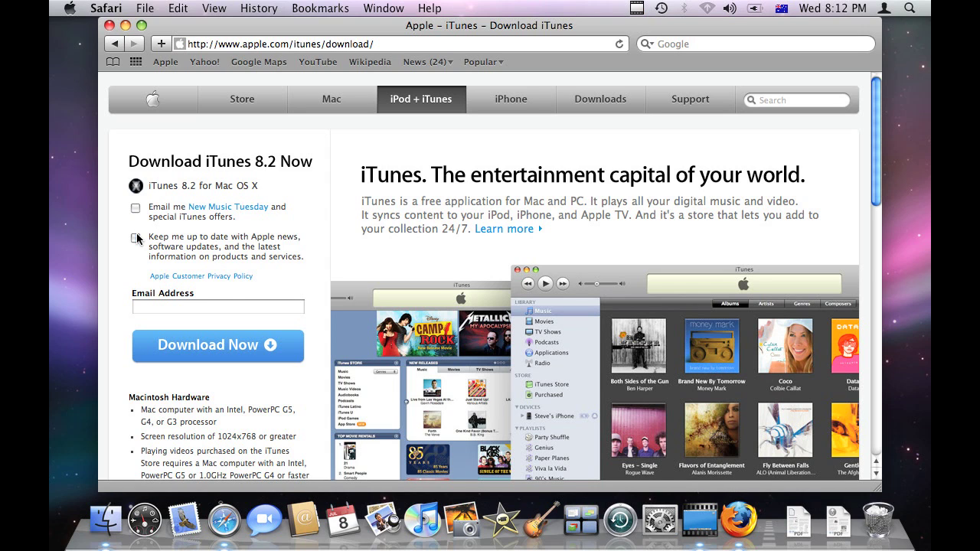
pyautogui.click(206, 347)
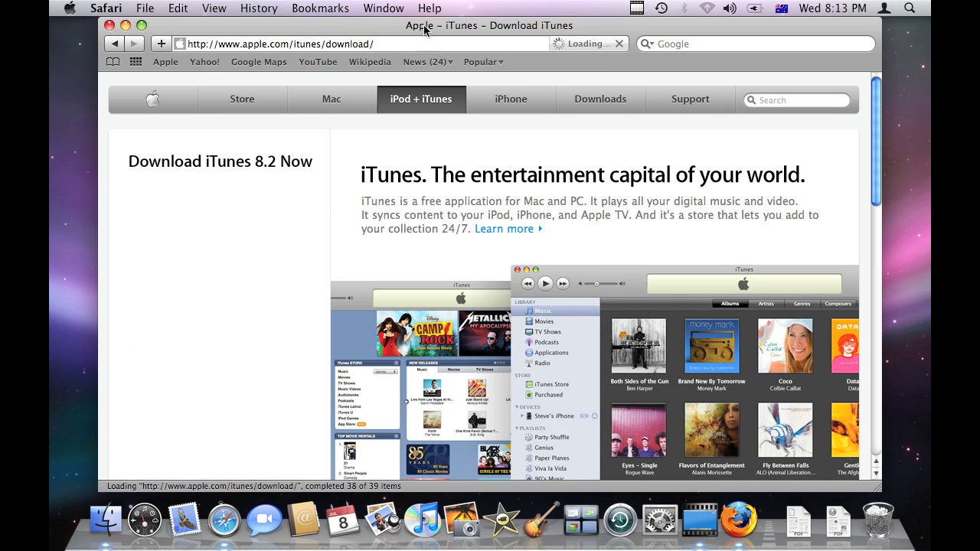
# Step: Check the progress of the iTunes8.2.dmg download and bring the browser page back to the front
pyautogui.click(399, 6)
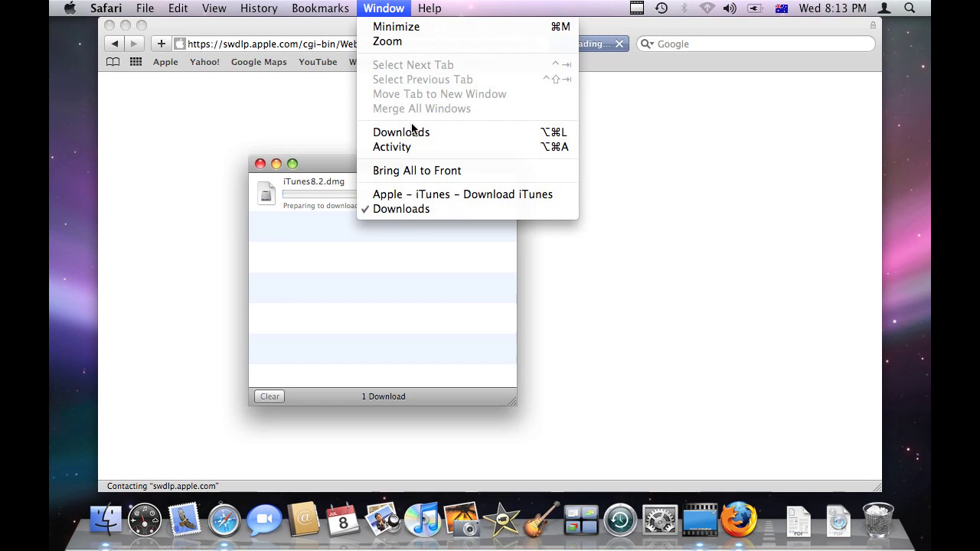
pyautogui.click(332, 160)
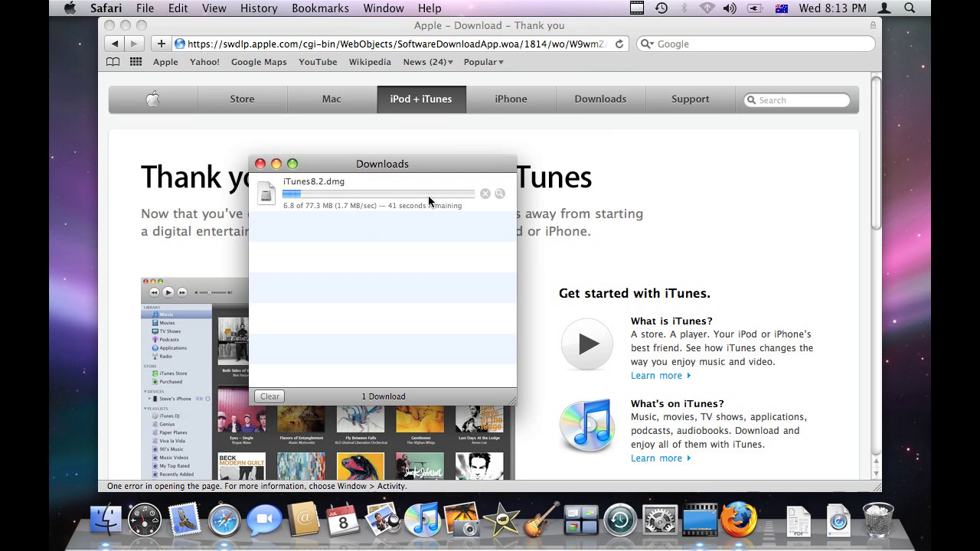
pyautogui.click(299, 32)
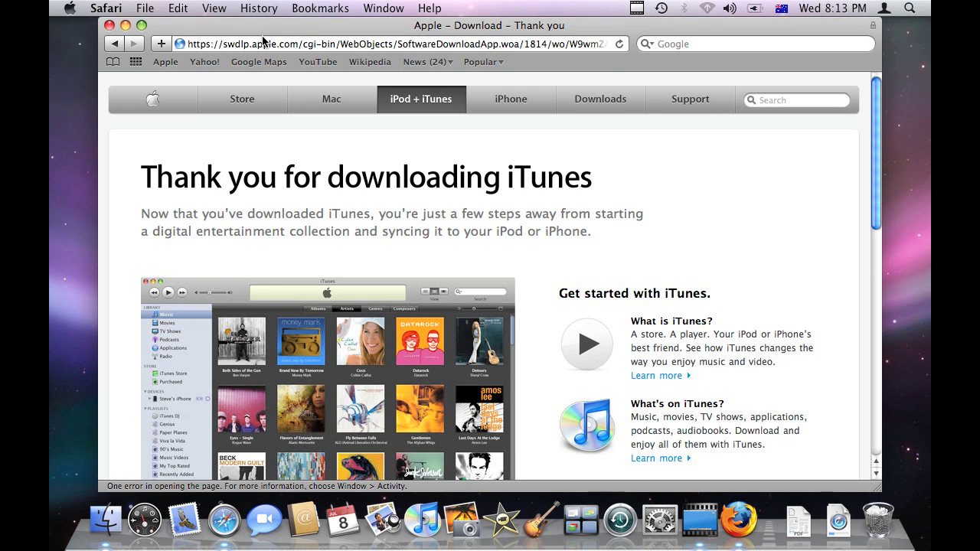
# Step: Search the web for "jimmerish fm"
pyautogui.click(675, 45)
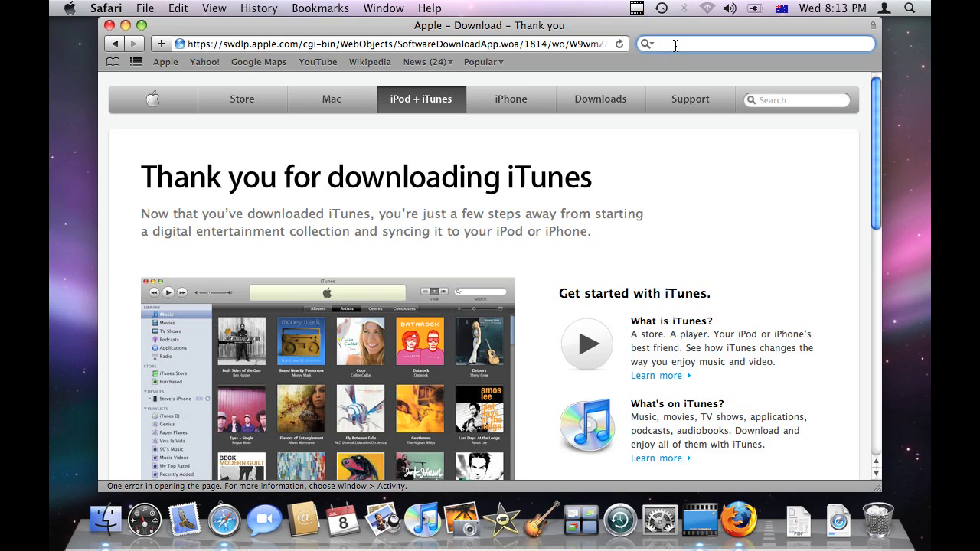
pyautogui.write('jimmerish ')
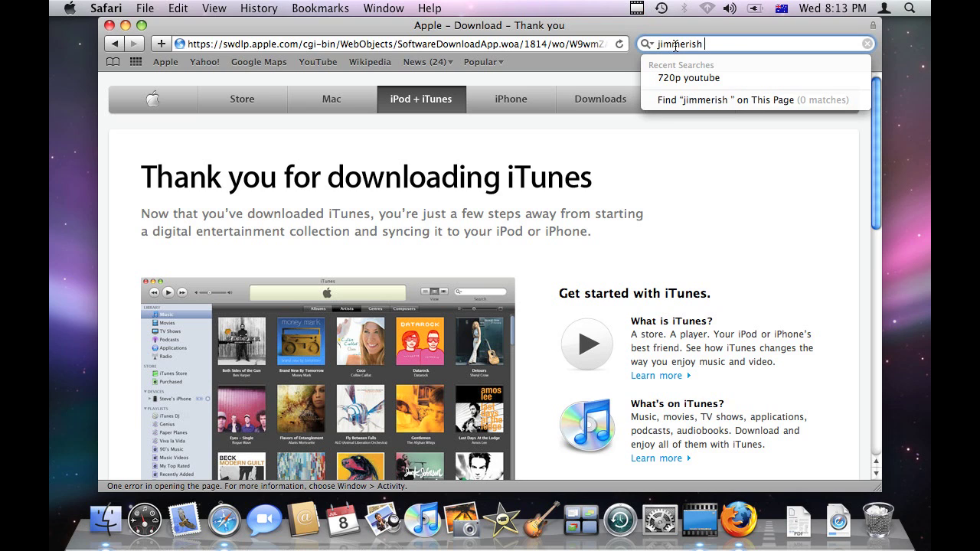
pyautogui.write('fm')
pyautogui.press('Return')
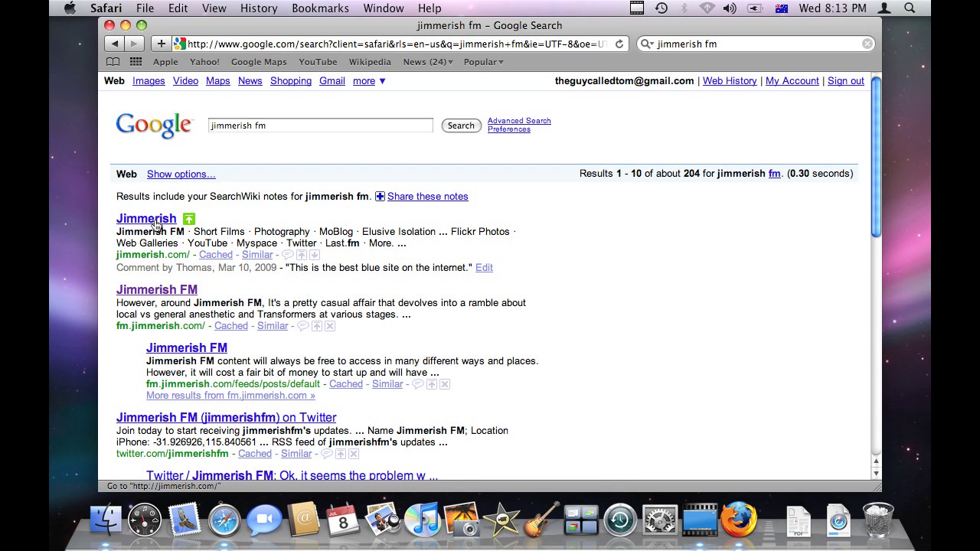
# Step: Open the Jimmerish site from the results and follow its shortcut to Jimmerish FM
pyautogui.click(154, 220)
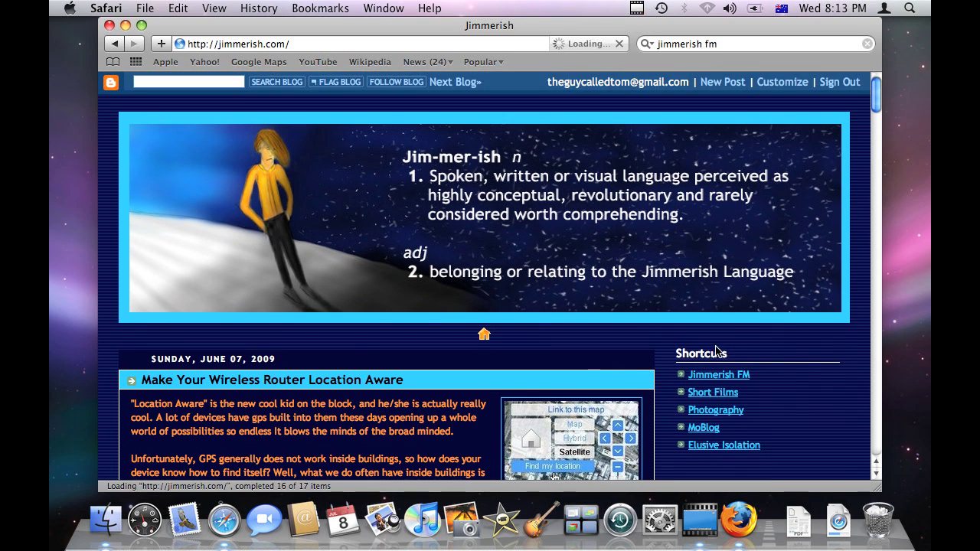
pyautogui.scroll(-3, 789, 350)
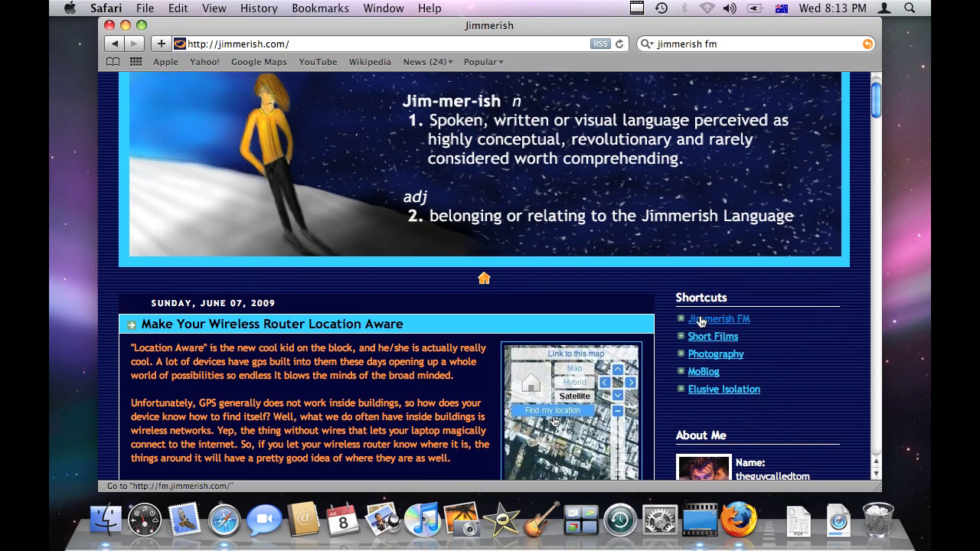
pyautogui.click(707, 320)
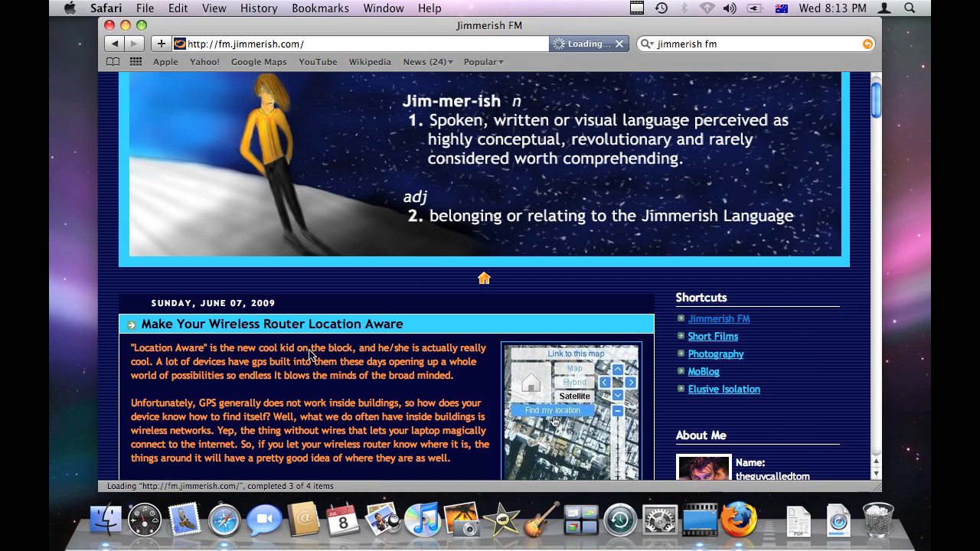
# Step: Look through the Jimmerish FM page, examining the latest episode post and its iTunes, RSS and direct file options
pyautogui.scroll(-6, 375, 304)
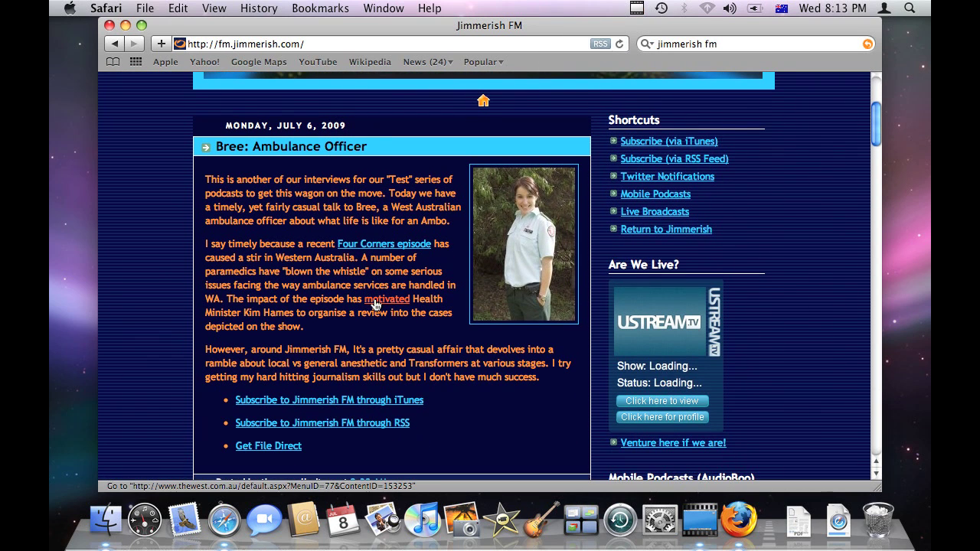
pyautogui.scroll(6, 375, 304)
pyautogui.scroll(-2, 375, 304)
pyautogui.scroll(2, 374, 304)
pyautogui.scroll(-3, 375, 304)
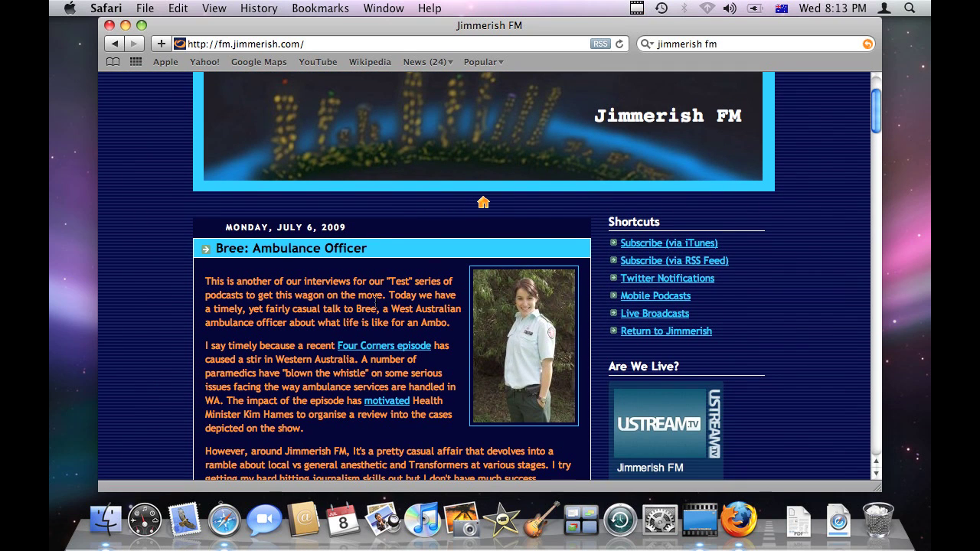
pyautogui.scroll(5, 375, 302)
pyautogui.scroll(-2, 375, 304)
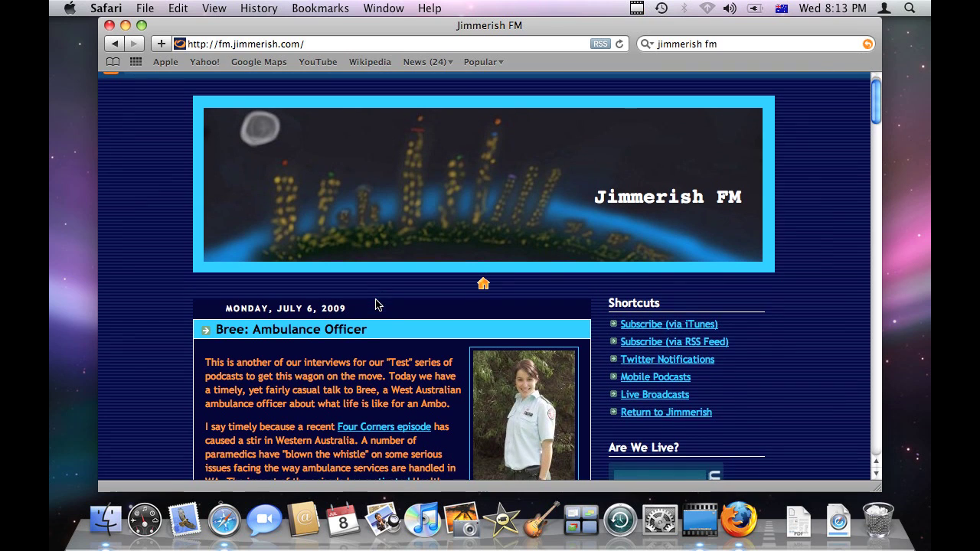
pyautogui.scroll(-1, 274, 302)
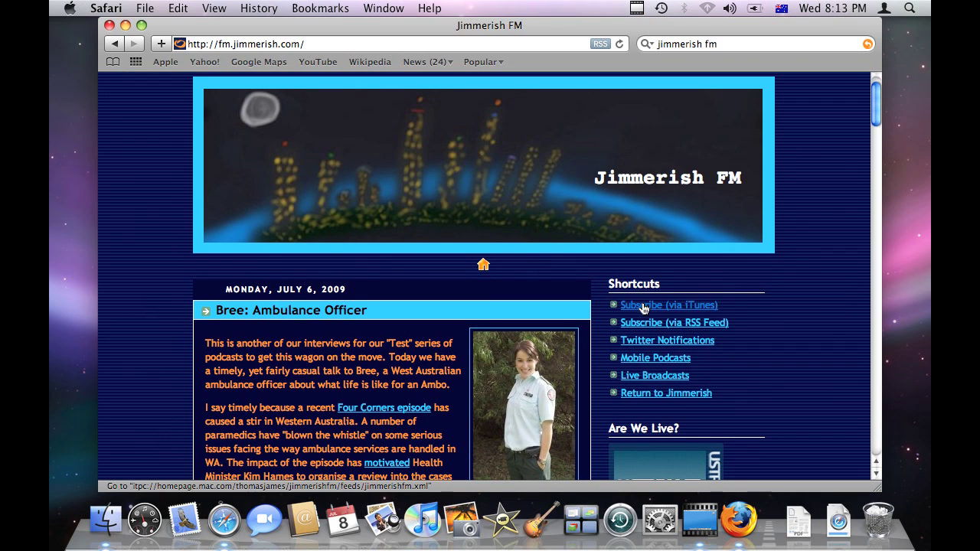
pyautogui.scroll(-1, 409, 319)
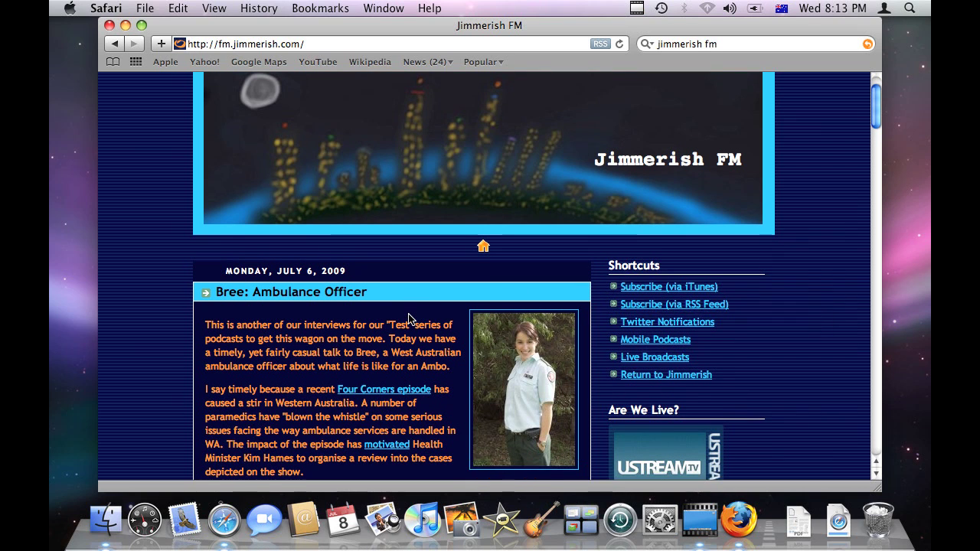
pyautogui.scroll(3, 410, 319)
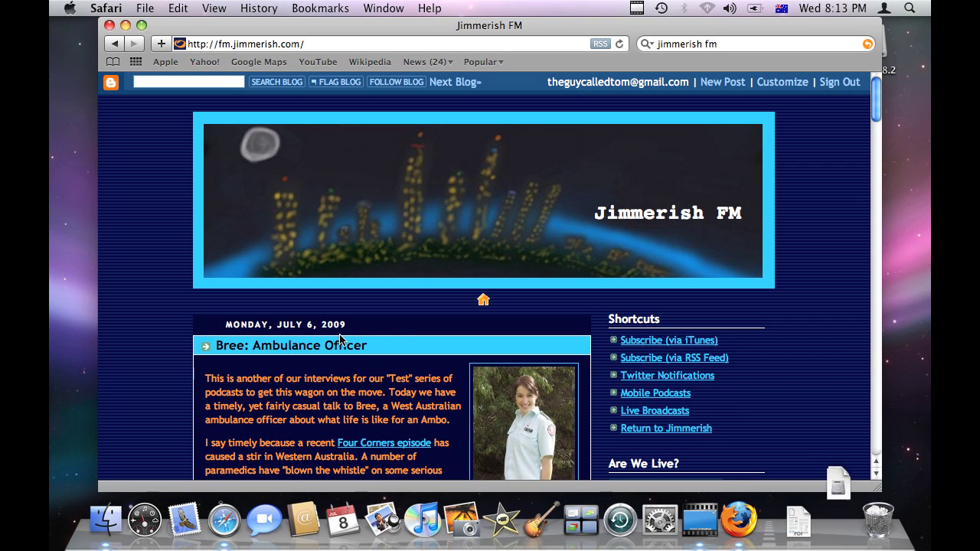
pyautogui.scroll(-5, 436, 344)
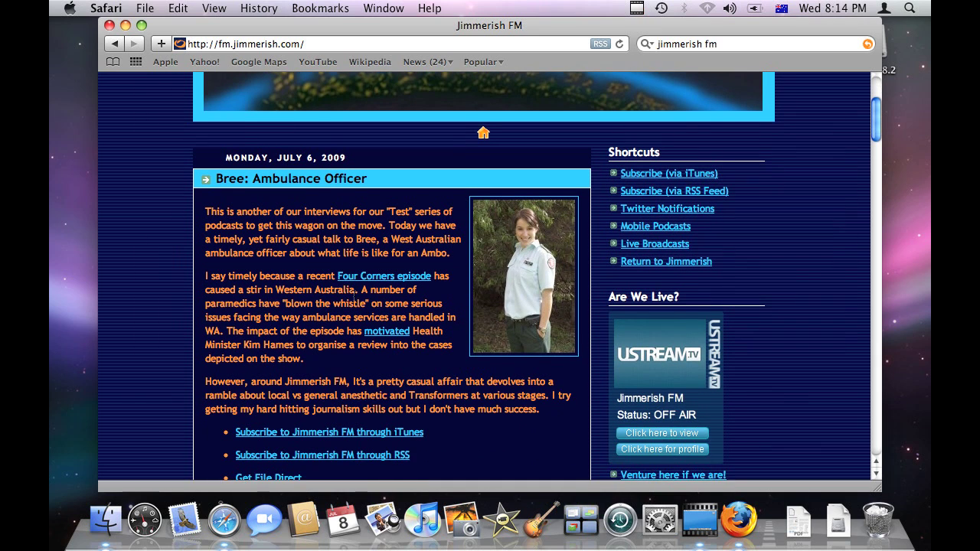
pyautogui.scroll(-6, 315, 331)
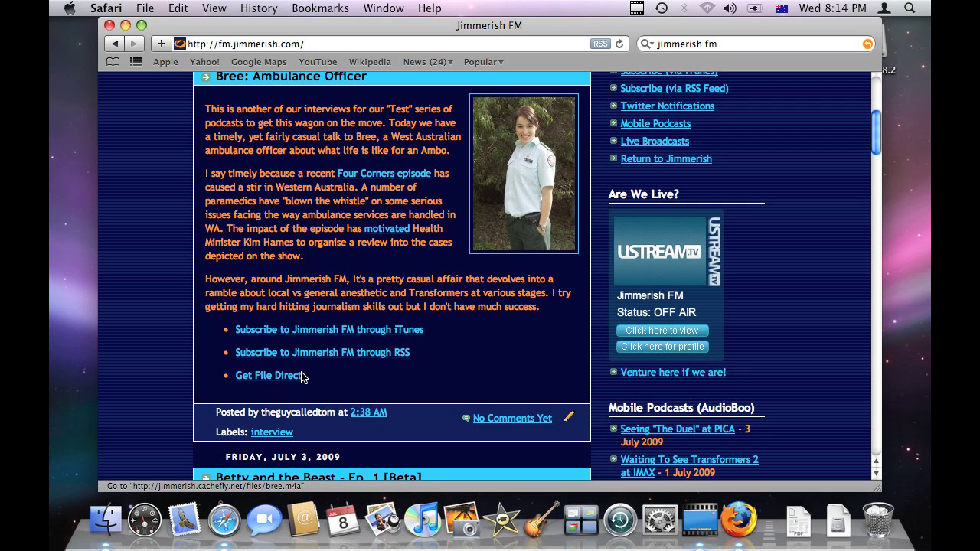
pyautogui.scroll(5, 332, 360)
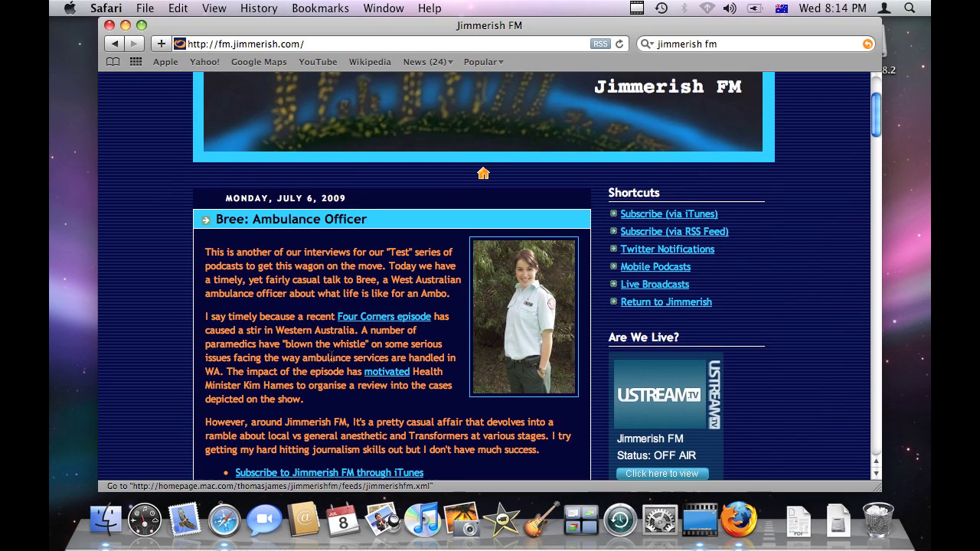
pyautogui.scroll(-4, 332, 360)
pyautogui.scroll(3, 332, 360)
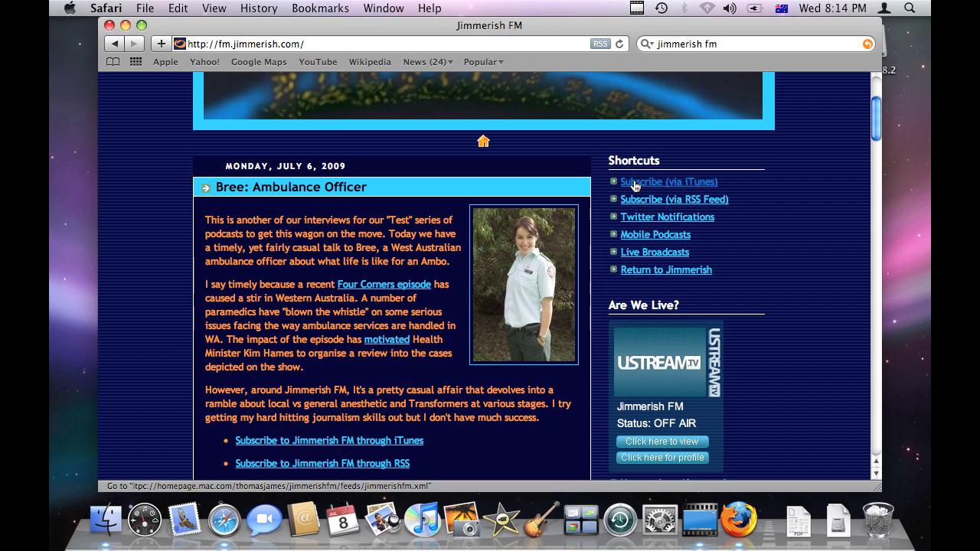
# Step: Subscribe to the Jimmerish FM podcast via iTunes and switch to iTunes
pyautogui.click(637, 184)
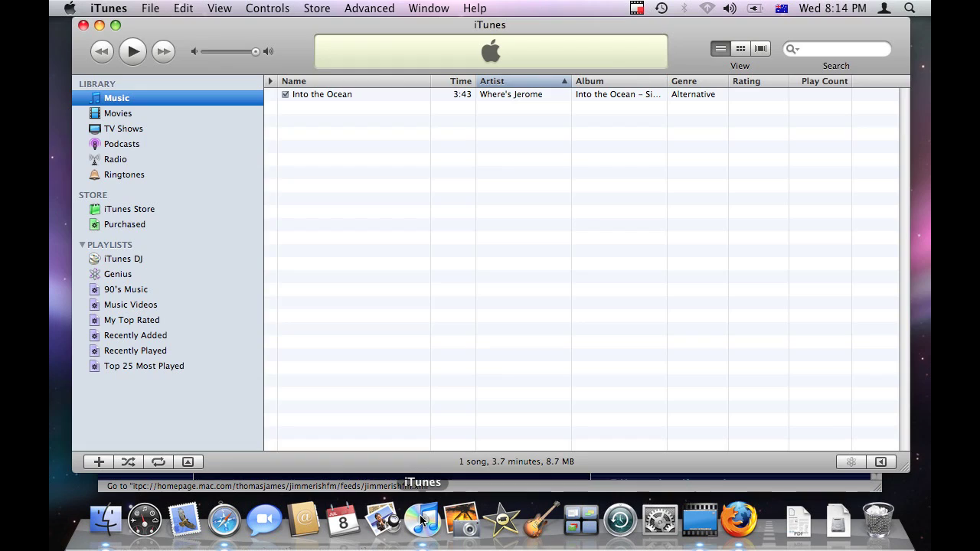
pyautogui.click(418, 519)
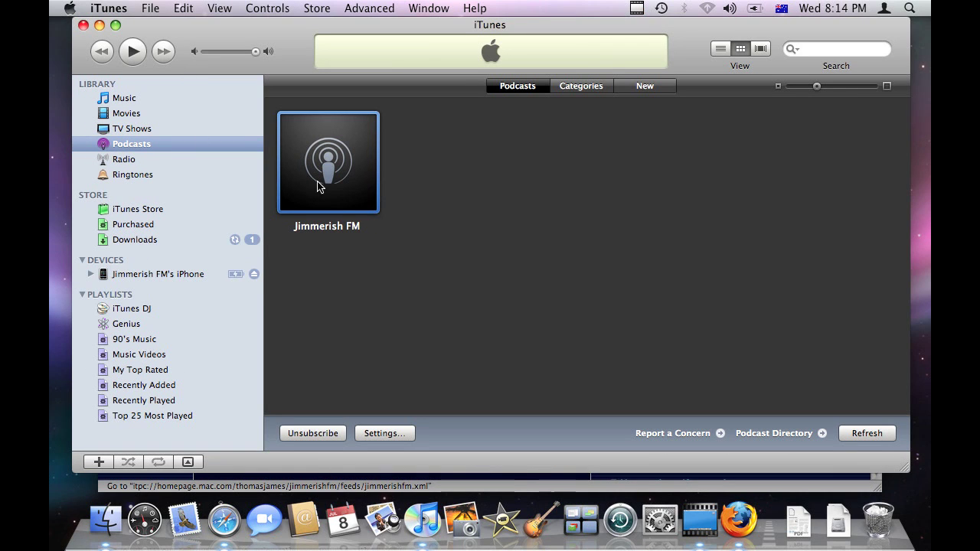
pyautogui.moveTo(337, 192)
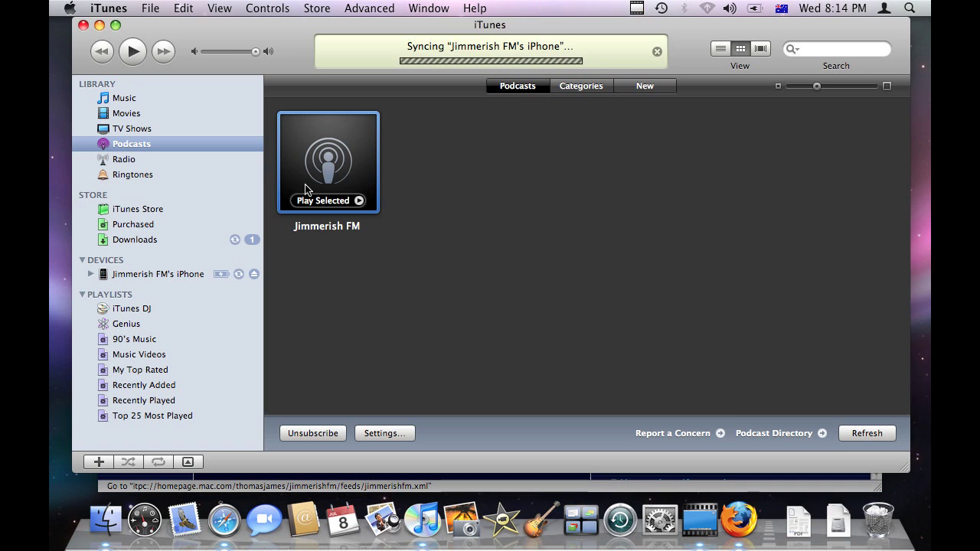
# Step: Check the podcast episode's download status and return to the Podcasts library
pyautogui.click(177, 239)
pyautogui.click(584, 256)
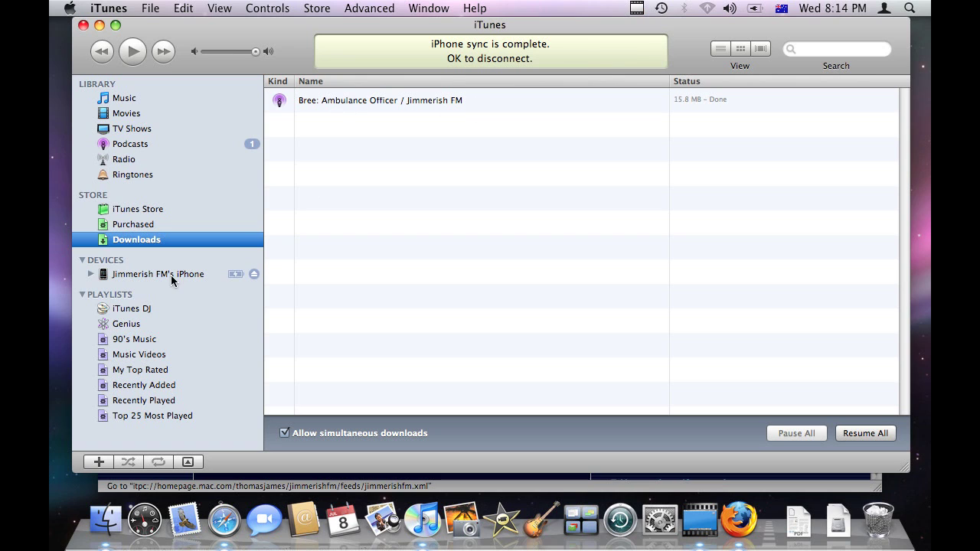
pyautogui.click(141, 145)
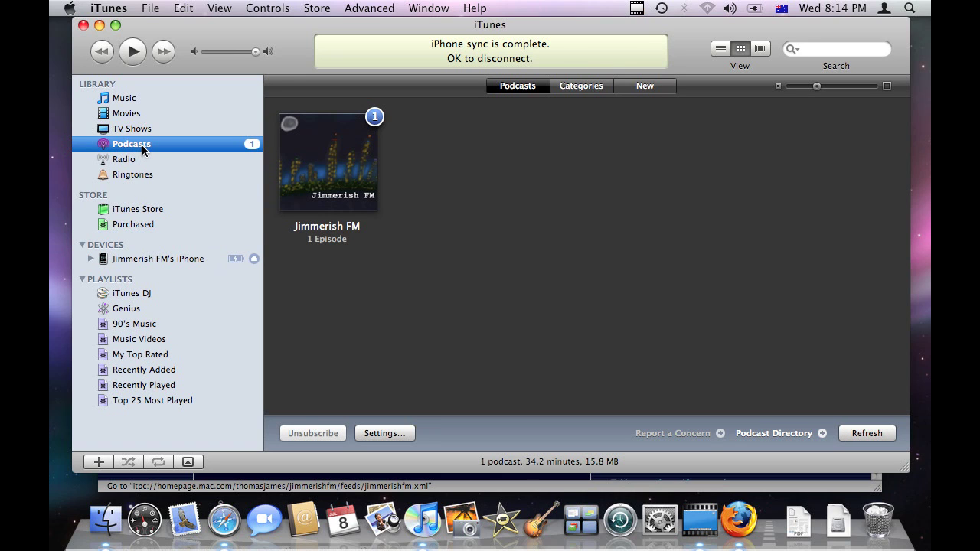
# Step: Show the podcasts as a list, download the two older Jimmerish FM episodes, and check their download progress
pyautogui.click(721, 51)
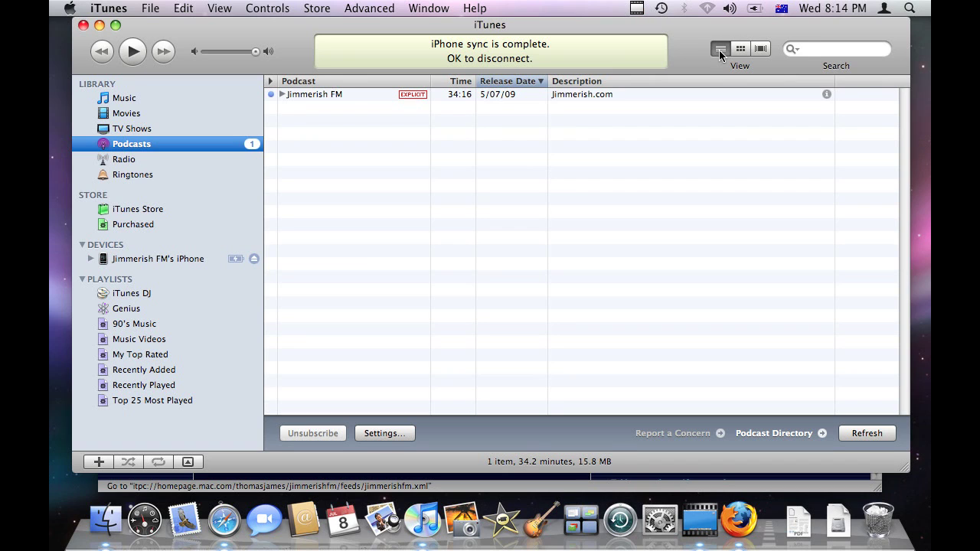
pyautogui.click(282, 94)
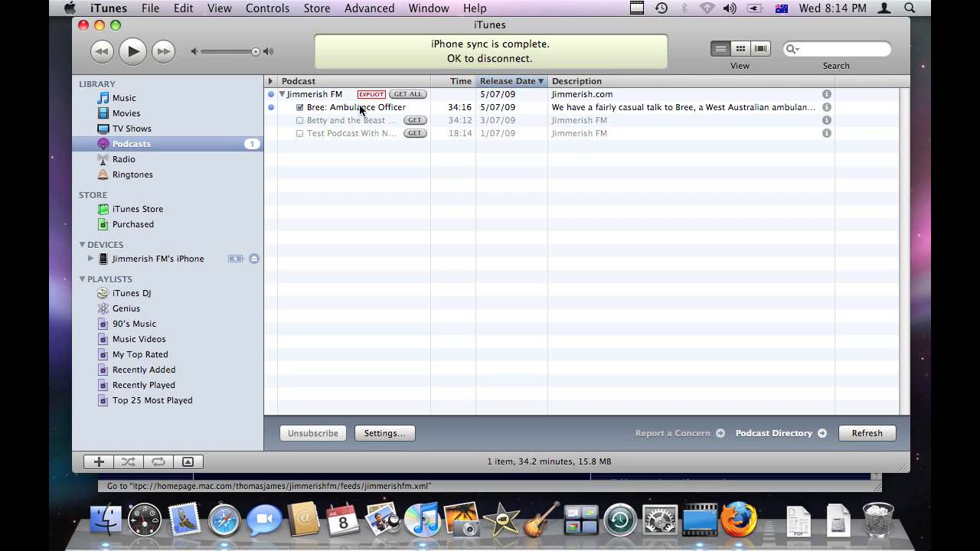
pyautogui.click(415, 121)
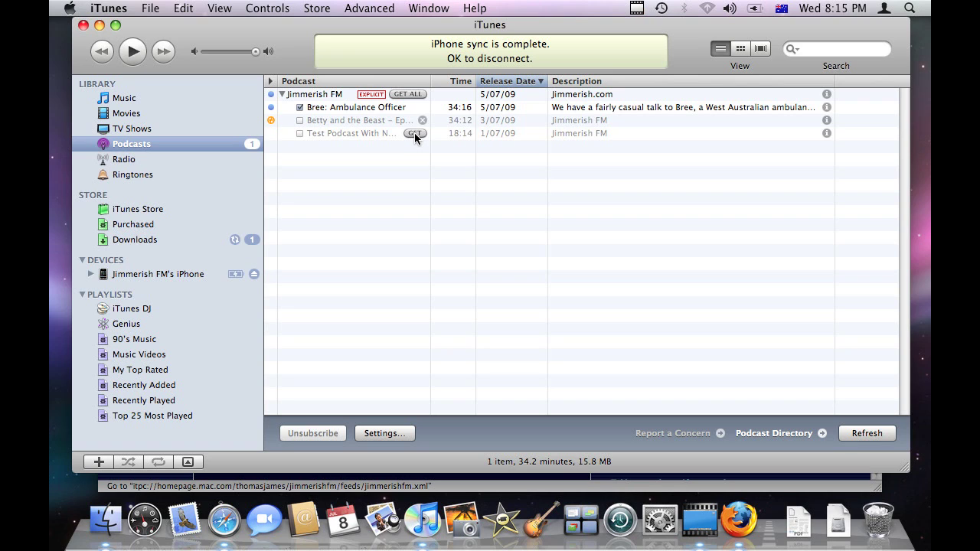
pyautogui.click(413, 133)
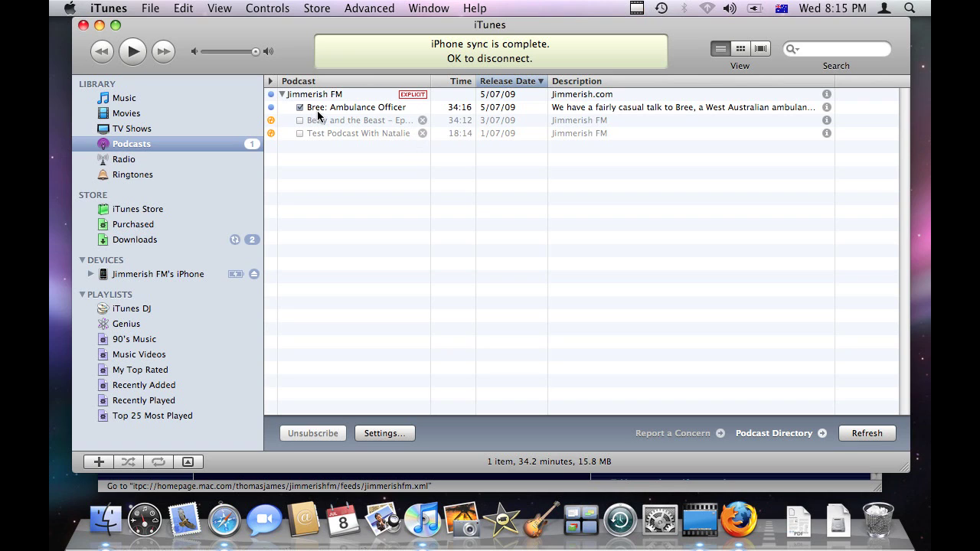
pyautogui.click(201, 245)
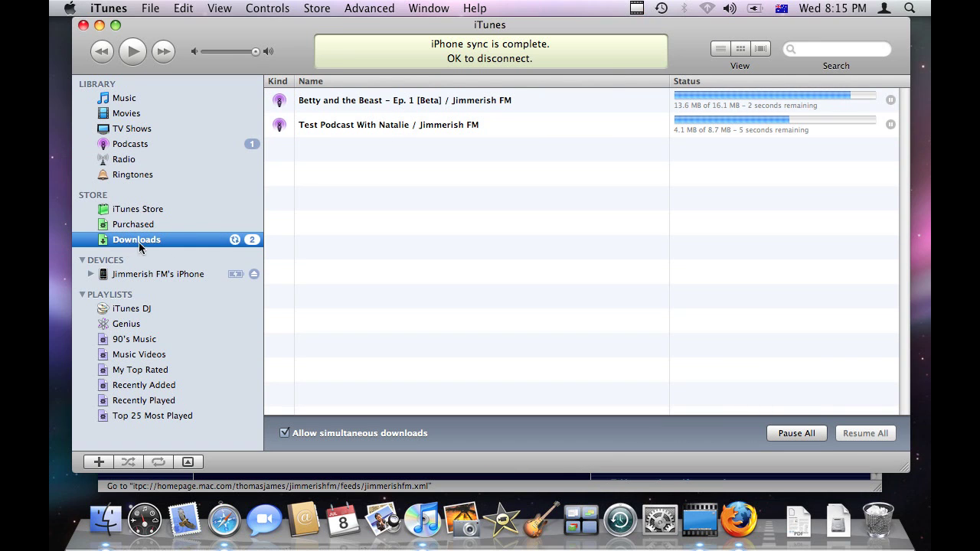
pyautogui.click(105, 145)
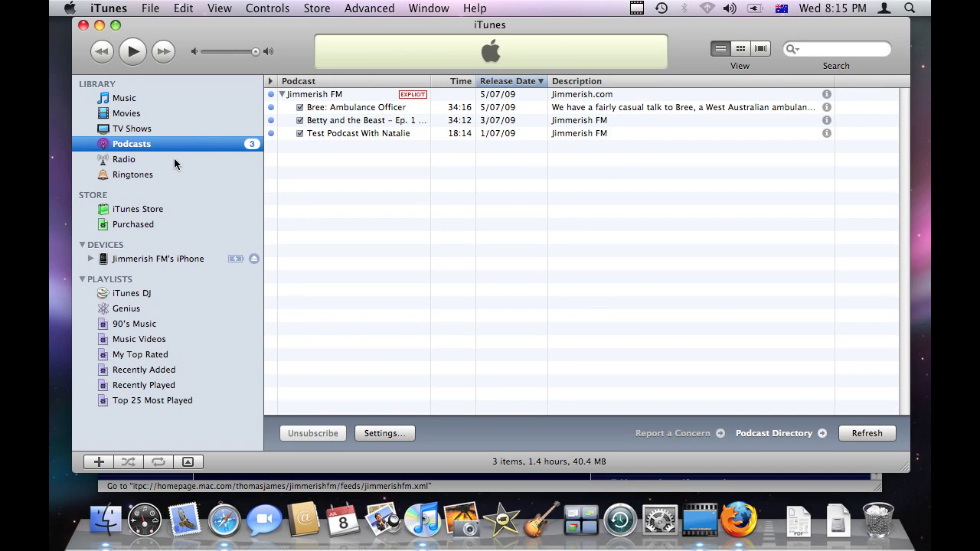
# Step: Open the podcast settings and review the options for how often to check for new episodes
pyautogui.click(382, 433)
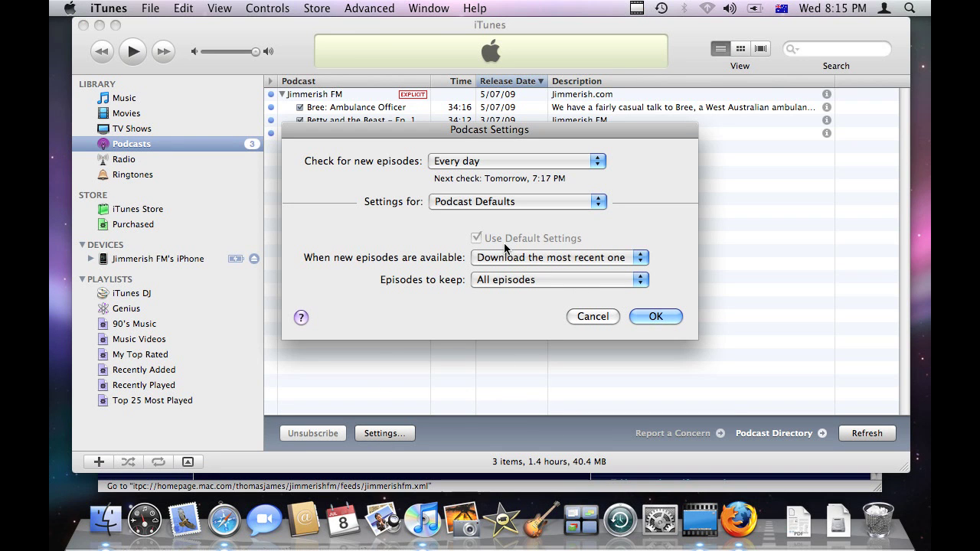
pyautogui.click(435, 162)
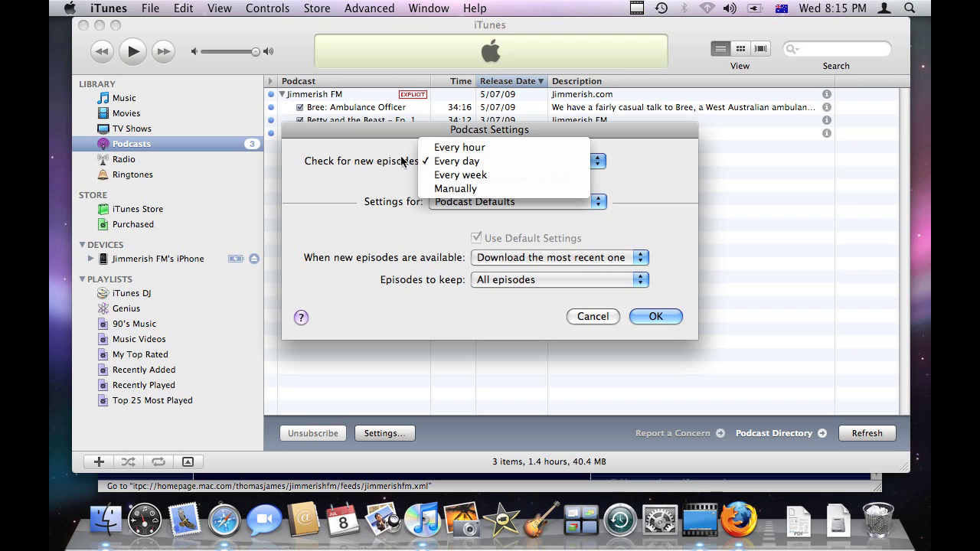
pyautogui.click(366, 153)
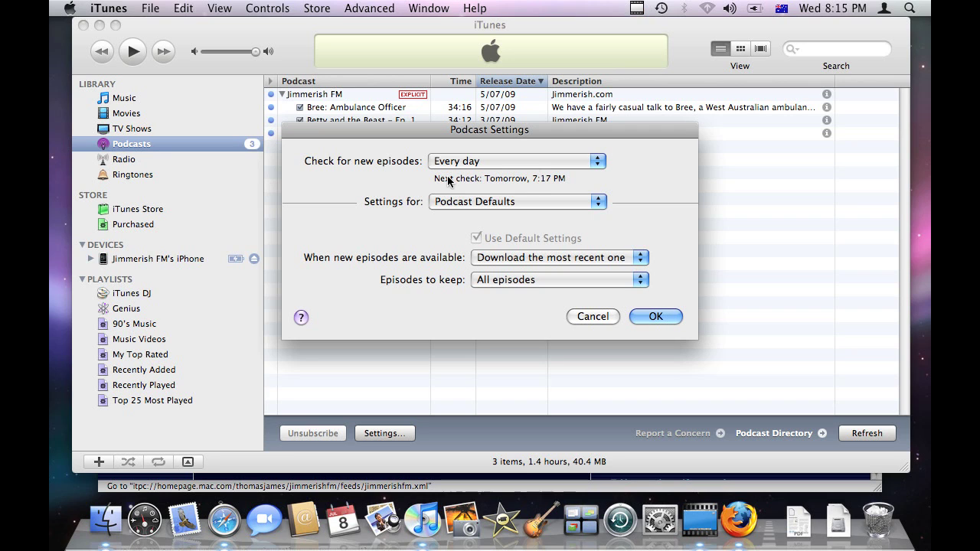
# Step: Try checking for new episodes every hour, and set the interval back to every day
pyautogui.click(473, 162)
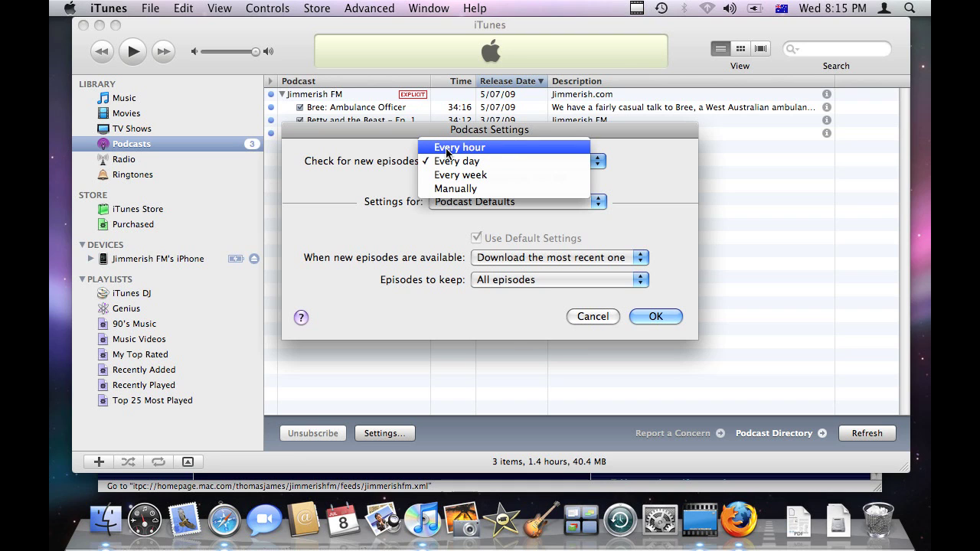
pyautogui.click(448, 149)
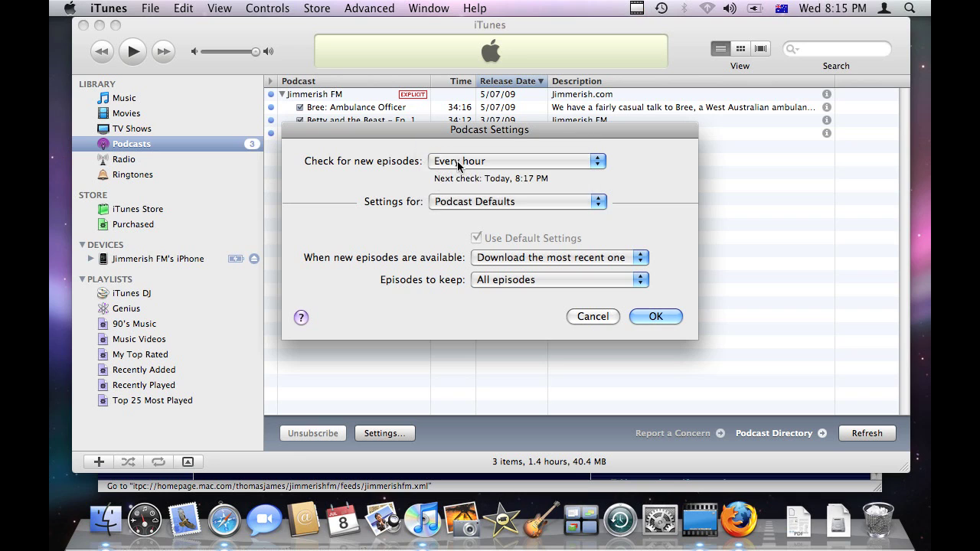
pyautogui.click(459, 162)
pyautogui.click(458, 174)
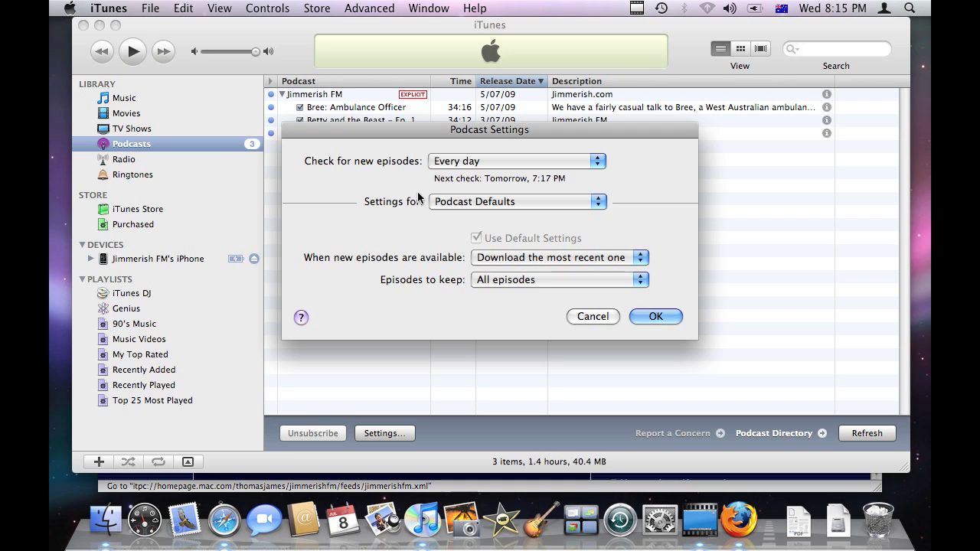
# Step: Try switching the check for new episodes to Manually, and restore the Every day interval
pyautogui.click(490, 164)
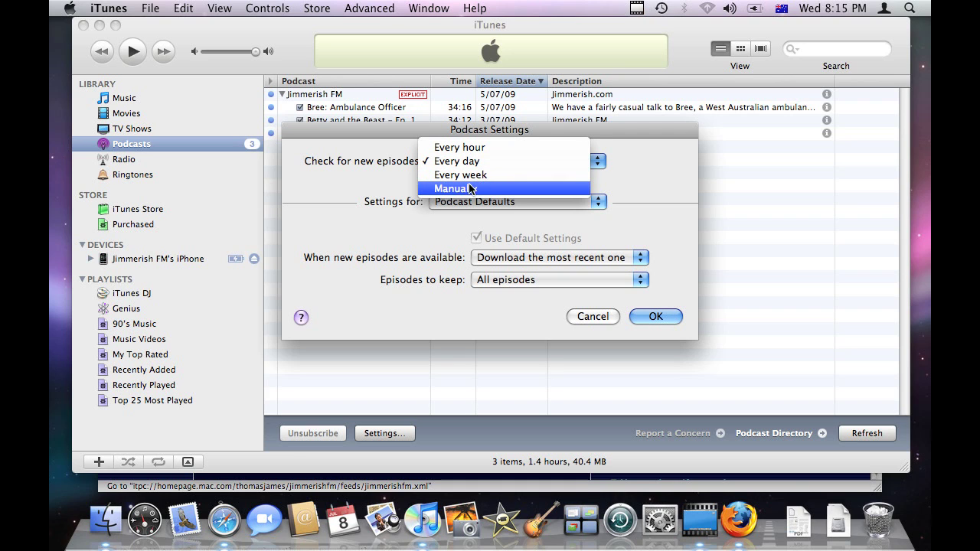
pyautogui.click(464, 190)
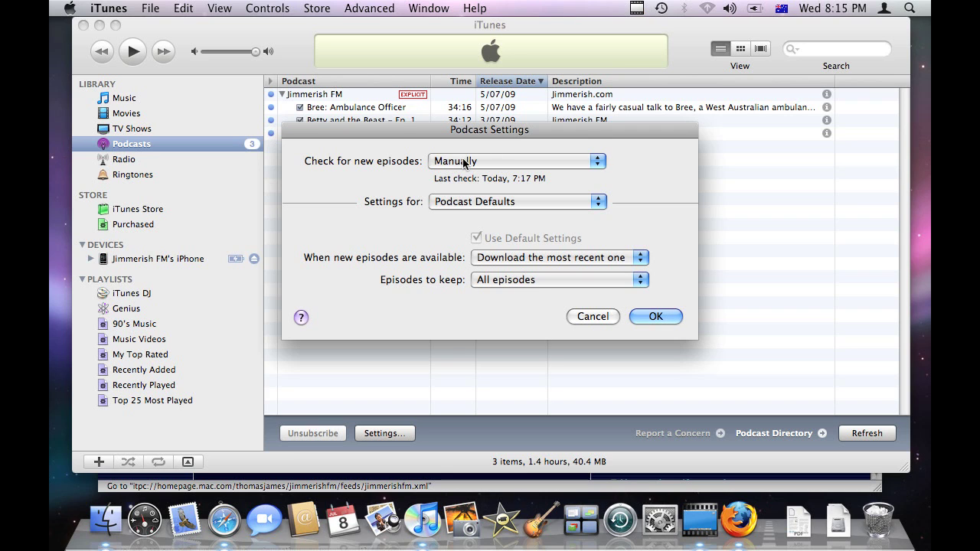
pyautogui.click(464, 160)
pyautogui.click(509, 164)
pyautogui.click(495, 162)
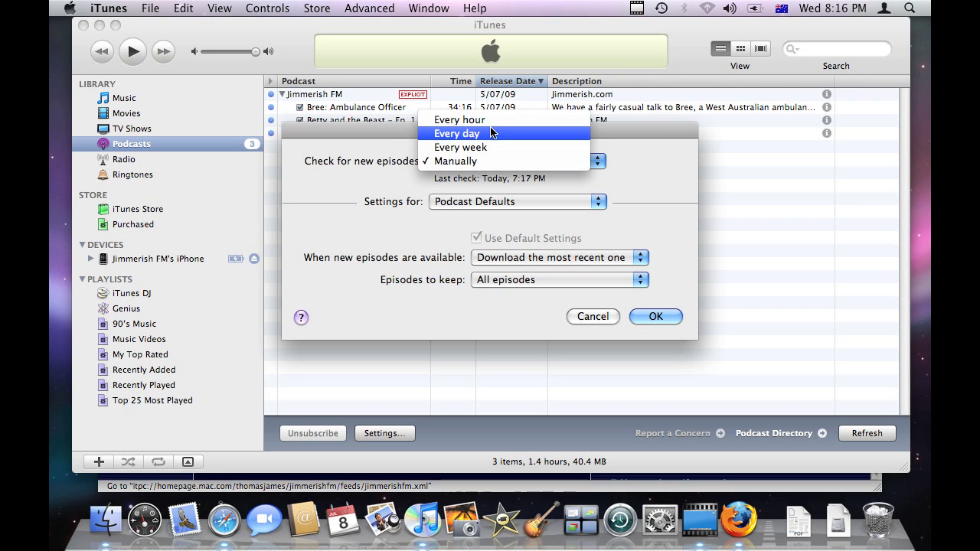
pyautogui.click(494, 134)
# Step: Examine which podcasts the settings can apply to and the options for when new episodes are available
pyautogui.click(499, 205)
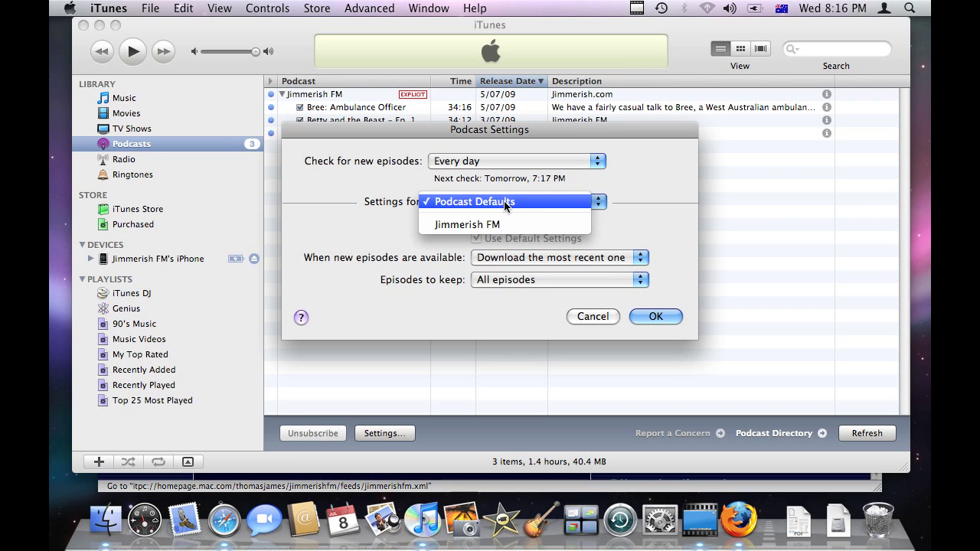
pyautogui.click(444, 201)
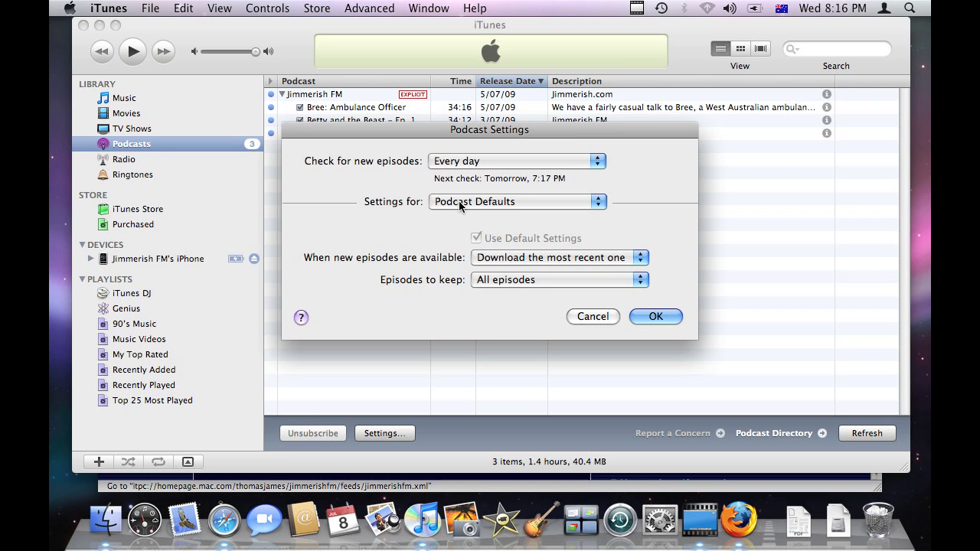
pyautogui.click(460, 204)
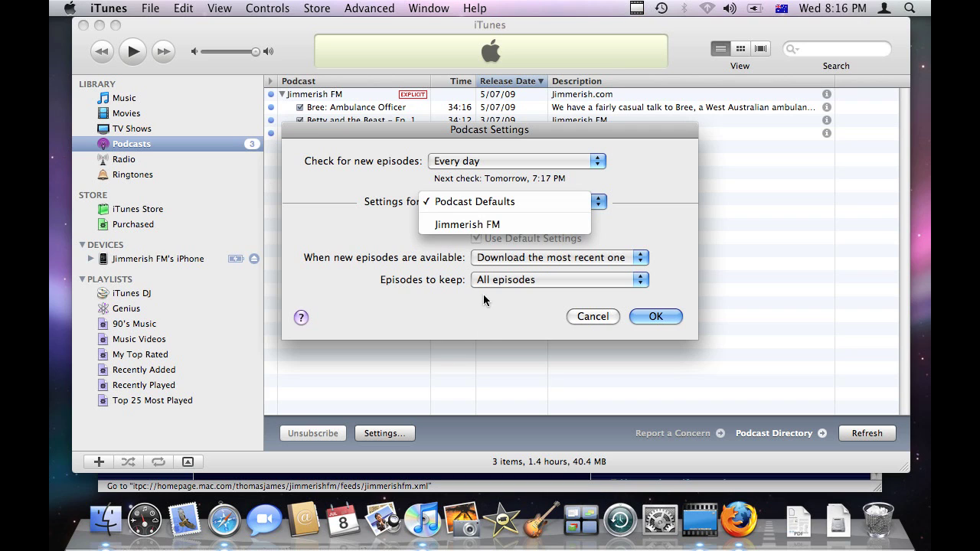
pyautogui.click(352, 220)
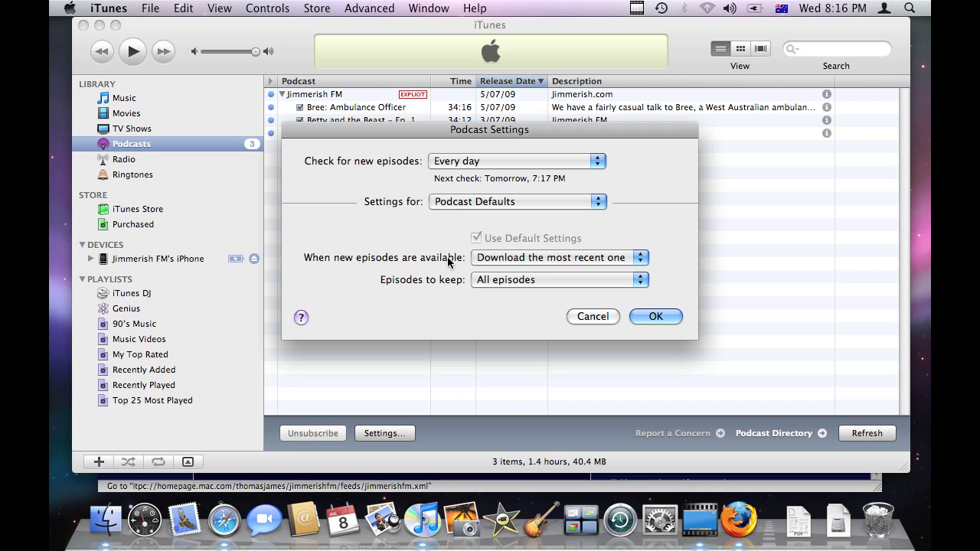
pyautogui.click(494, 259)
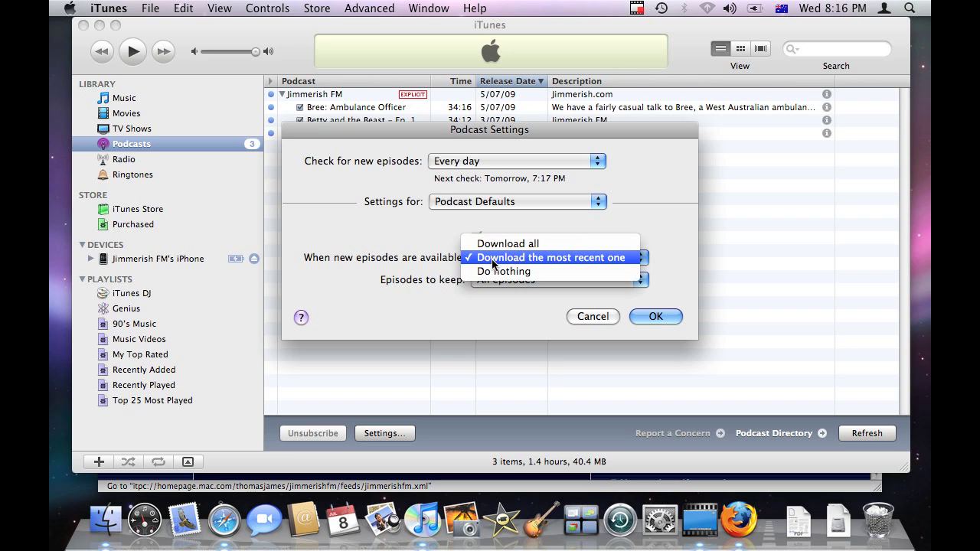
pyautogui.click(437, 260)
# Step: Set the default number of episodes to keep to Last 3 episodes and save the podcast settings
pyautogui.click(504, 280)
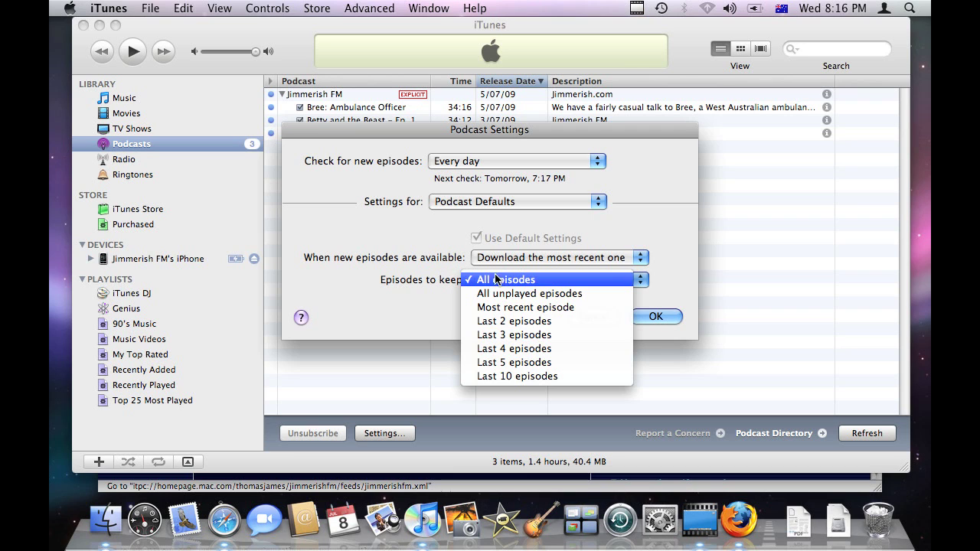
pyautogui.click(375, 257)
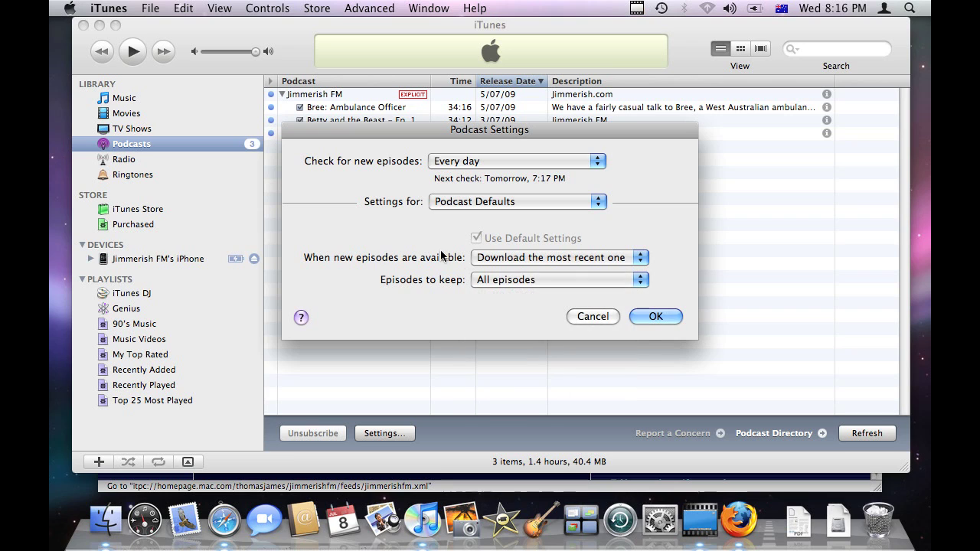
pyautogui.click(505, 281)
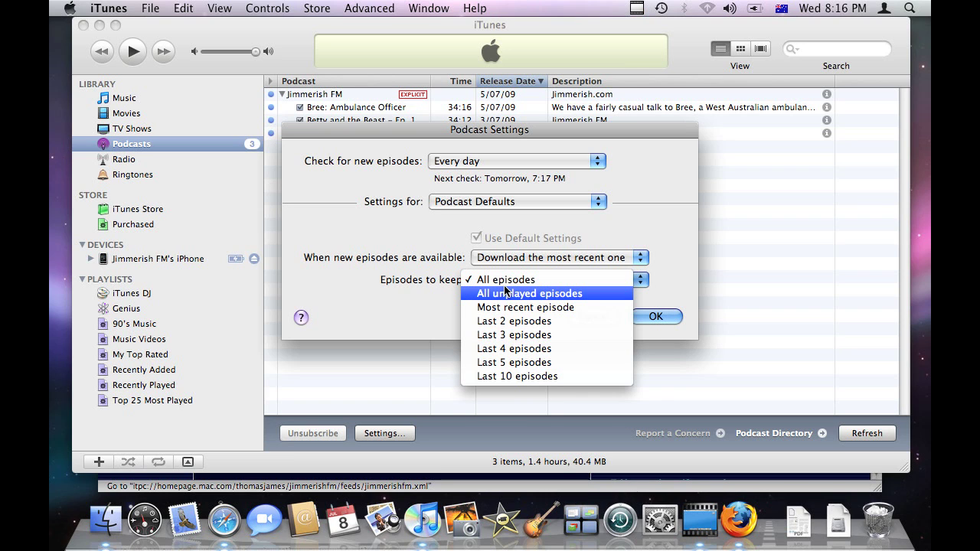
pyautogui.click(433, 283)
pyautogui.click(486, 281)
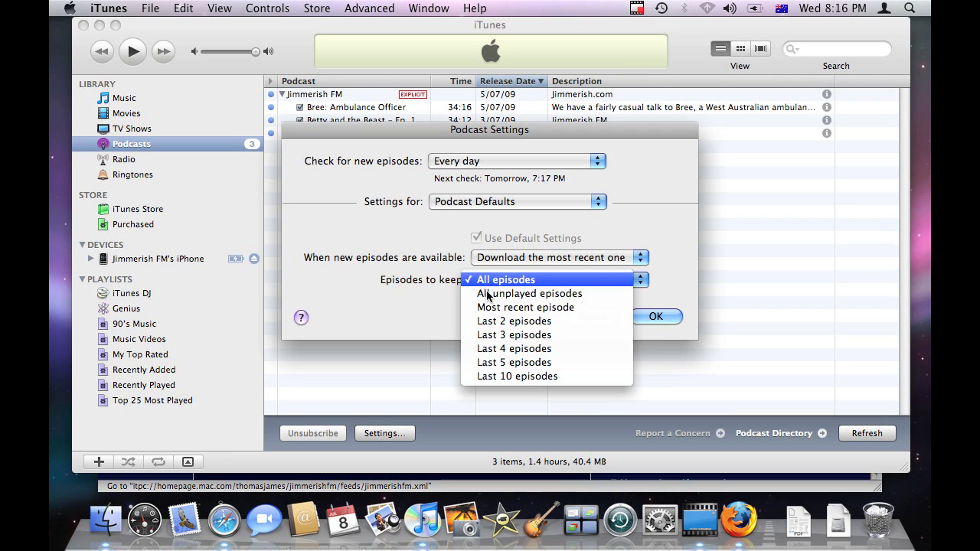
pyautogui.click(597, 336)
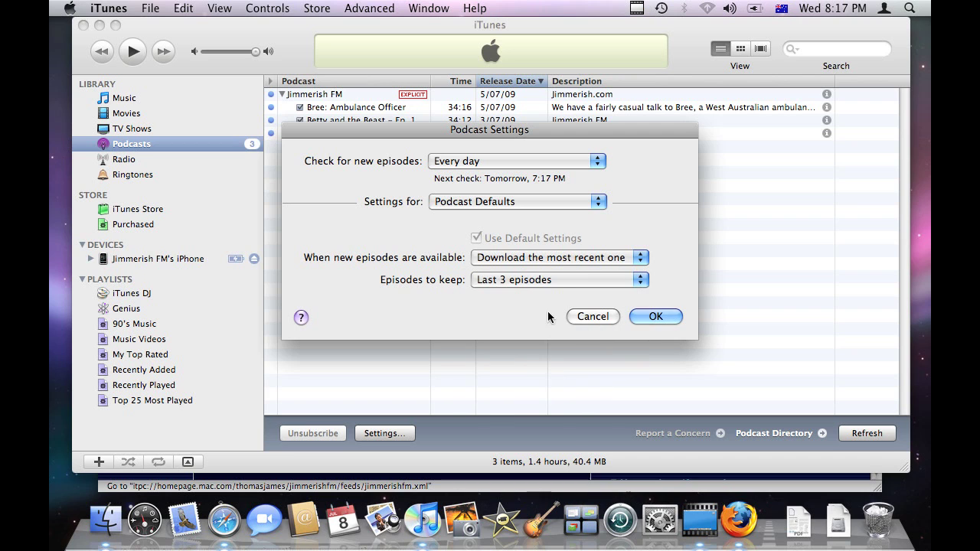
pyautogui.click(648, 317)
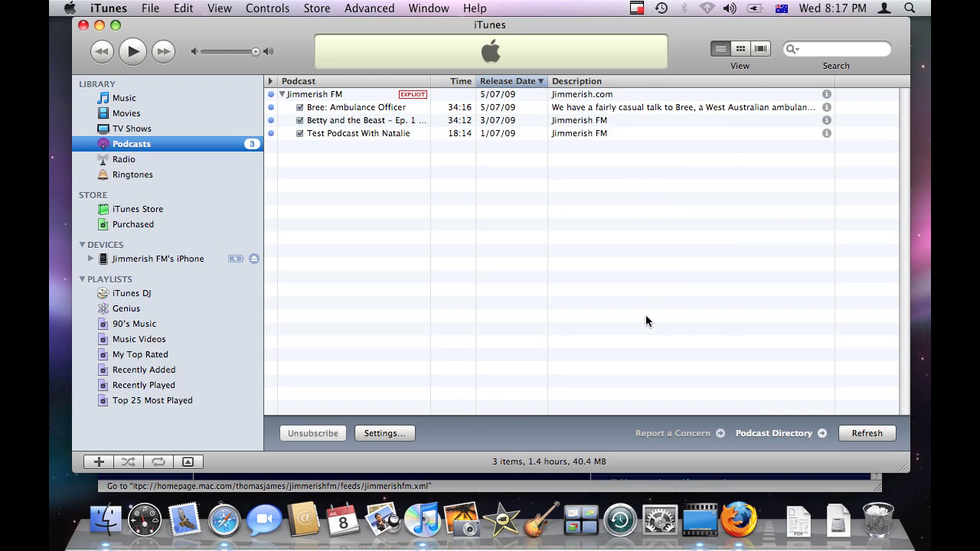
# Step: Set the podcast settings to check for new episodes Manually and save the change
pyautogui.click(377, 438)
pyautogui.click(499, 161)
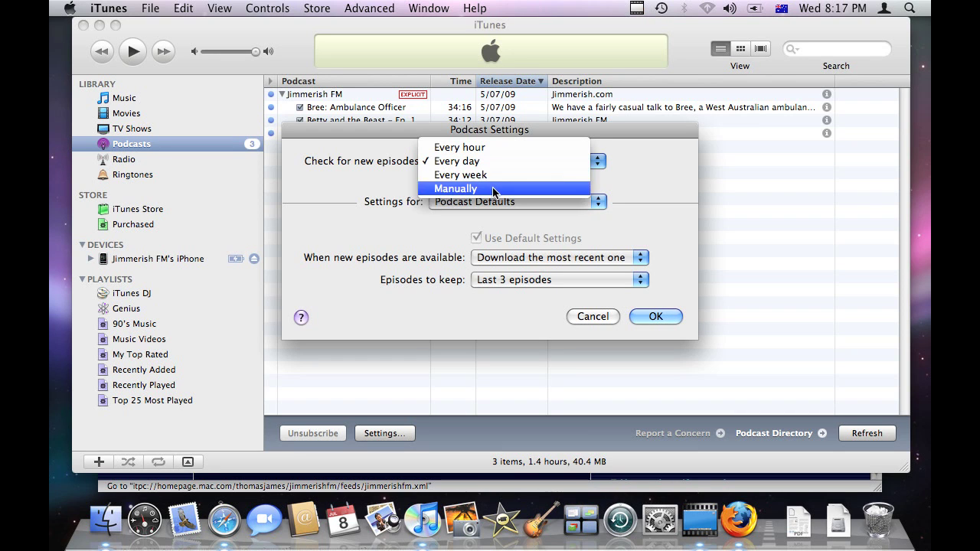
pyautogui.click(495, 189)
pyautogui.click(656, 317)
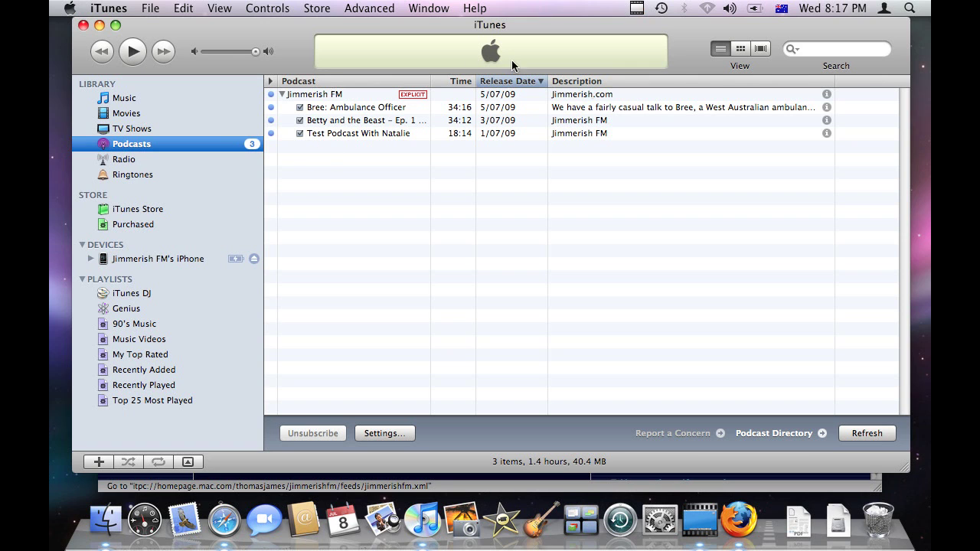
# Step: Review the episodes-to-keep choices in the podcast settings and leave the settings without saving
pyautogui.click(136, 115)
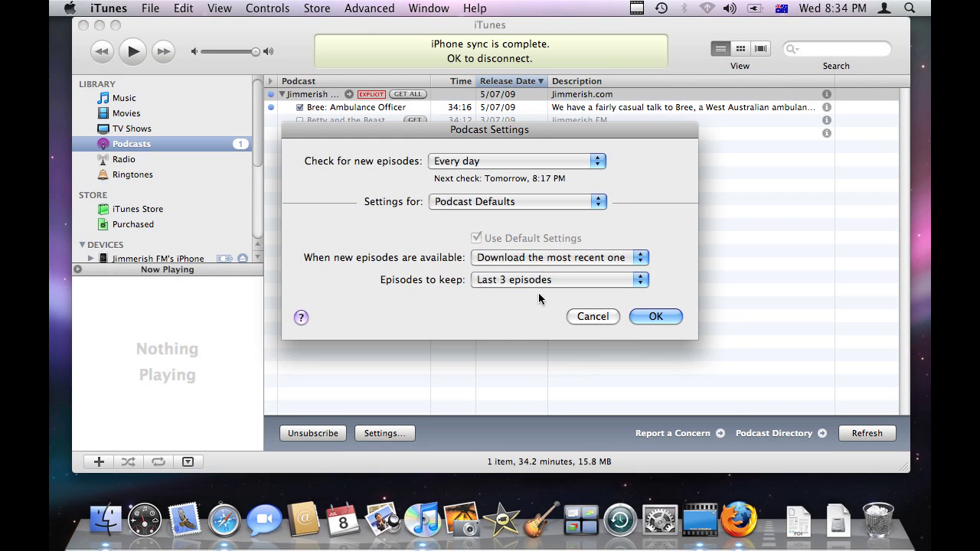
pyautogui.click(536, 280)
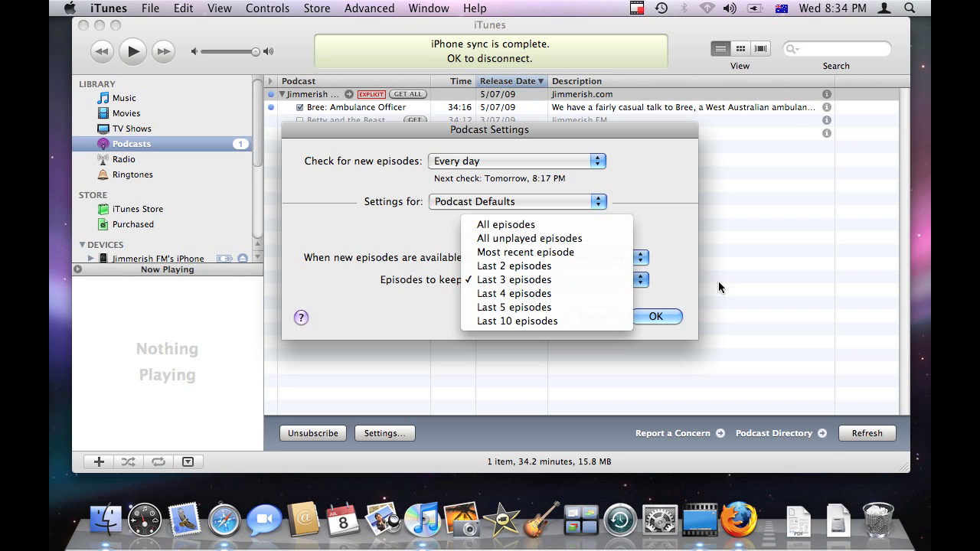
pyautogui.click(528, 307)
pyautogui.click(608, 317)
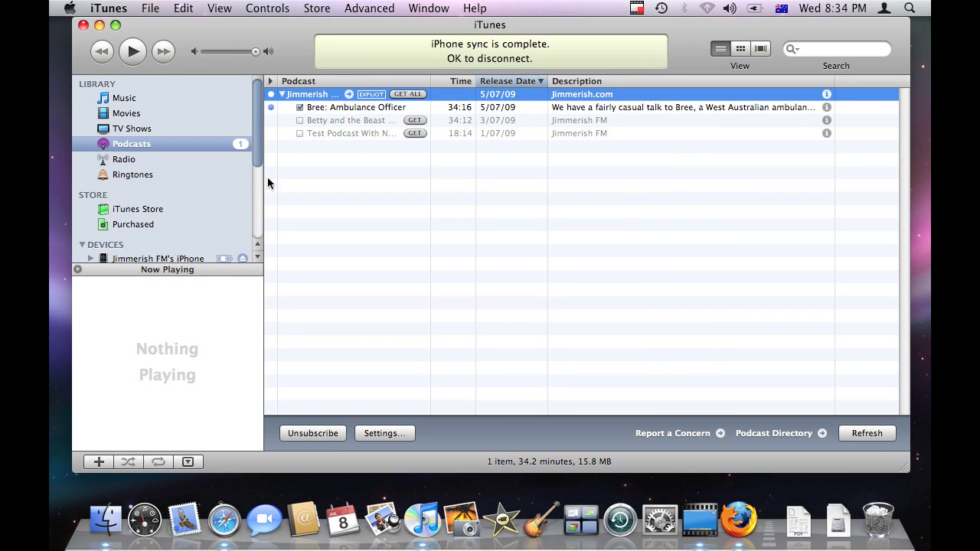
# Step: Remove the downloaded Ambulance Officer episode of Jimmerish FM from the library
pyautogui.click(345, 134)
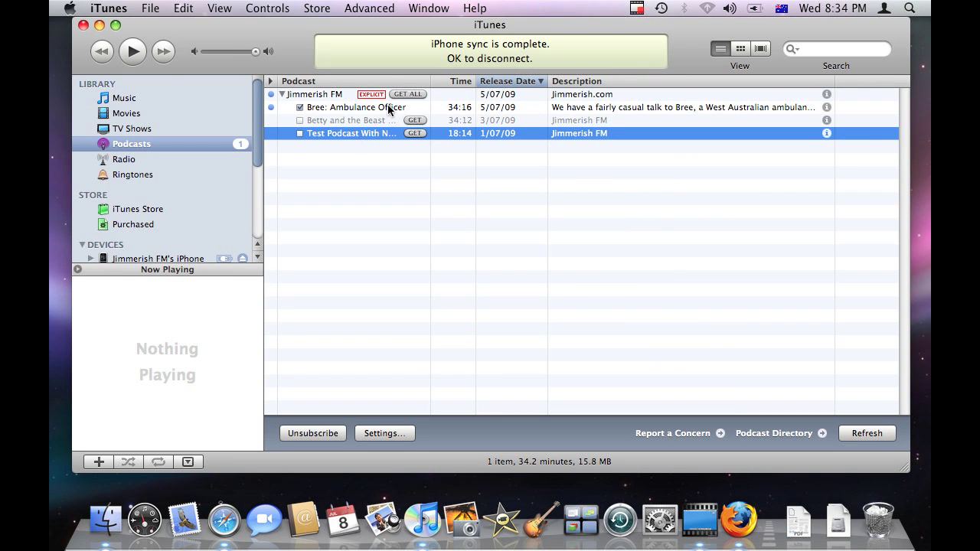
pyautogui.click(413, 109)
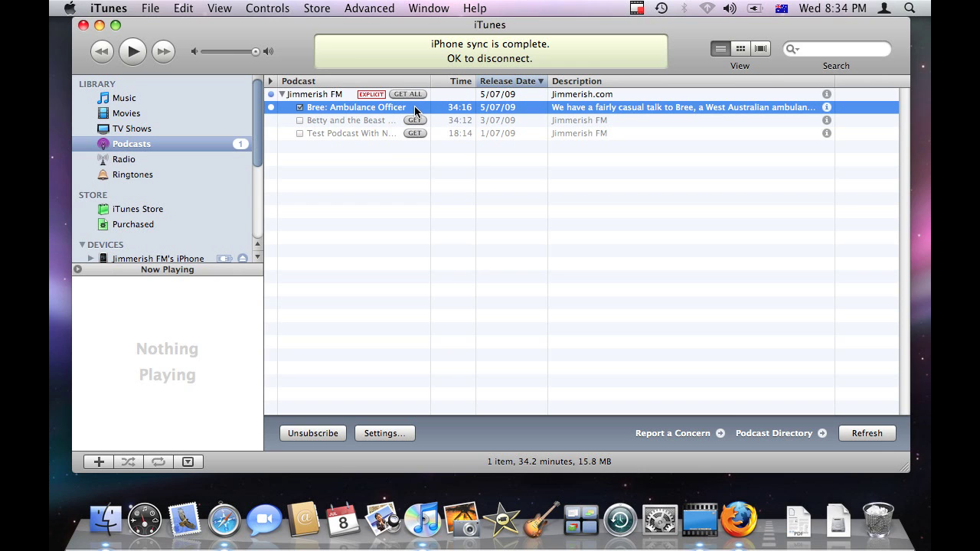
pyautogui.press('Delete')
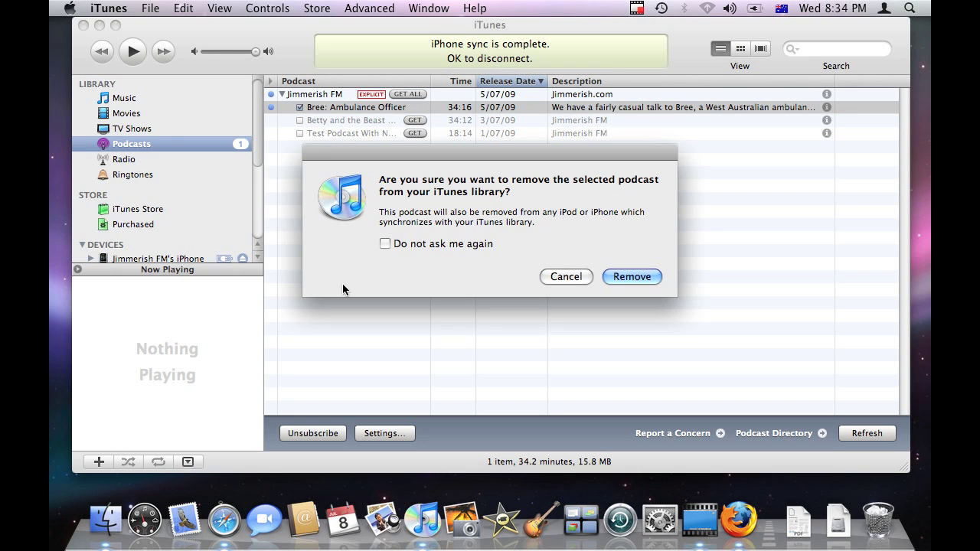
pyautogui.click(628, 277)
pyautogui.click(617, 258)
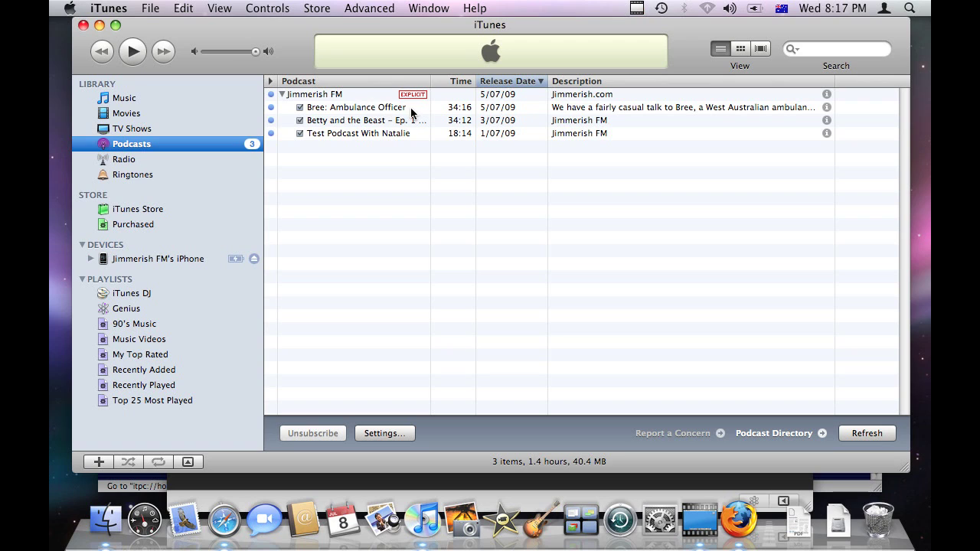
# Step: Play the Ambulance Officer episode of Jimmerish FM and show its Now Playing artwork in the sidebar
pyautogui.click(413, 110)
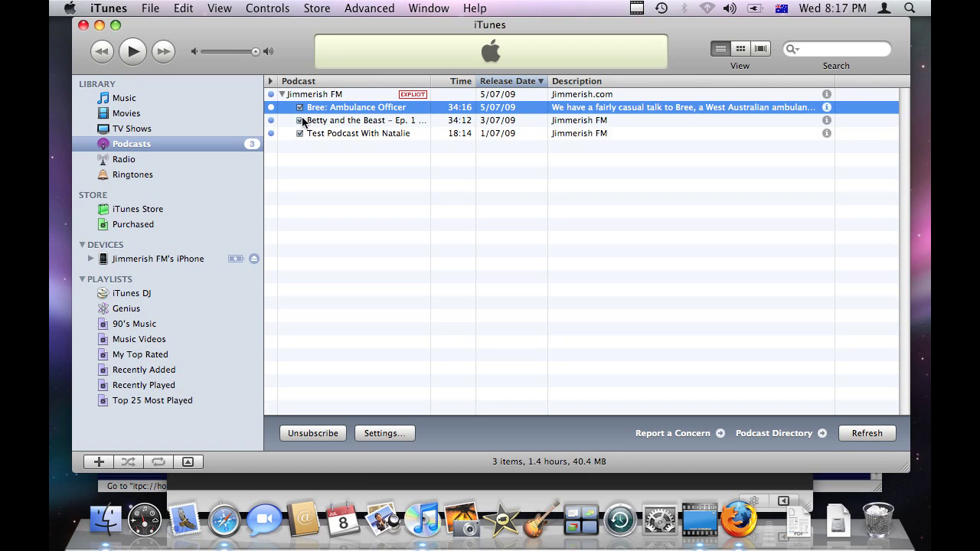
pyautogui.doubleClick(414, 111)
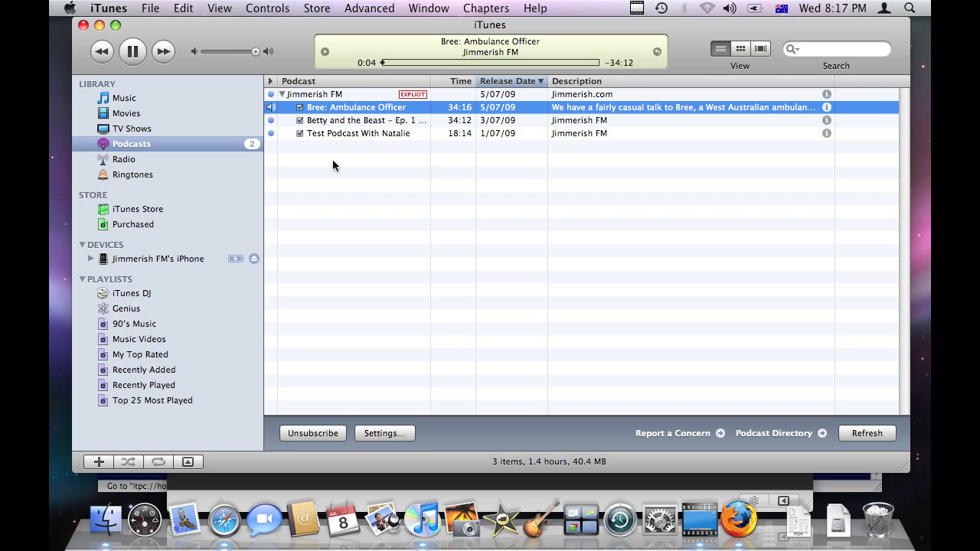
pyautogui.click(188, 462)
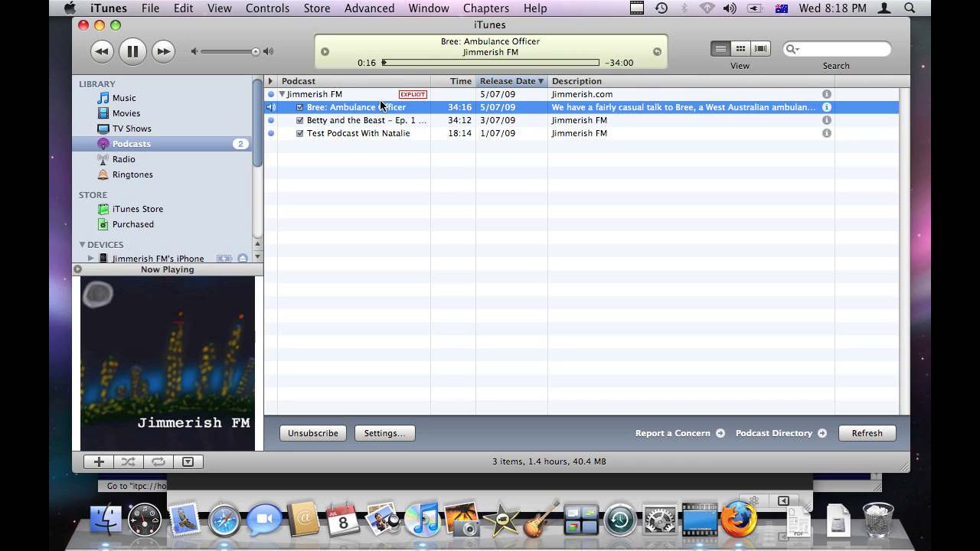
# Step: Skip through the playing episode to its early interview chapter, to about 32:34 and to about 33:33 to view each chapter's artwork
pyautogui.click(388, 62)
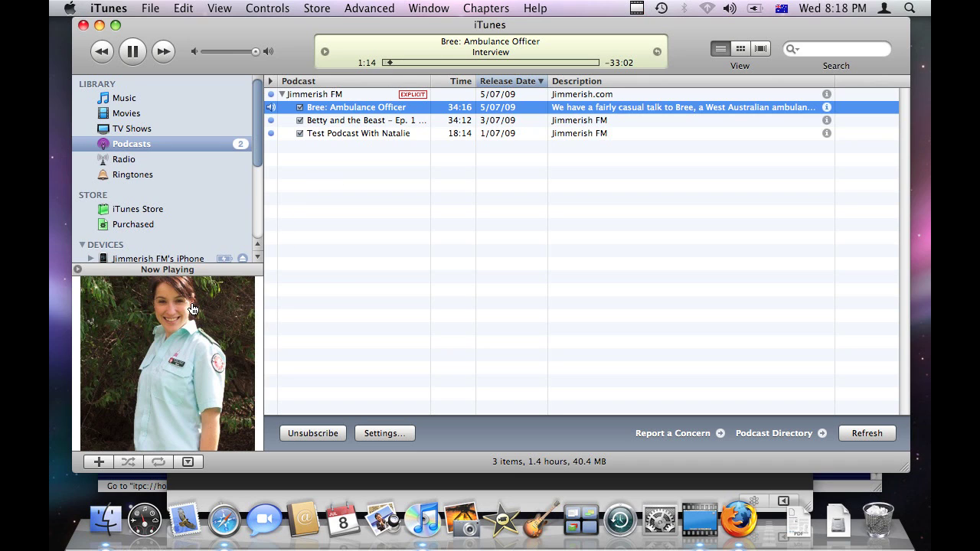
pyautogui.click(585, 63)
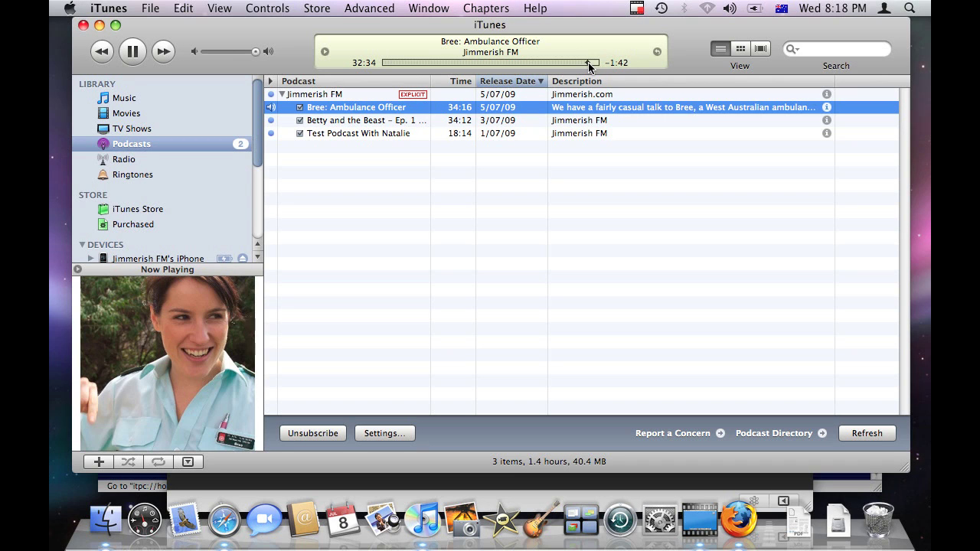
pyautogui.click(595, 63)
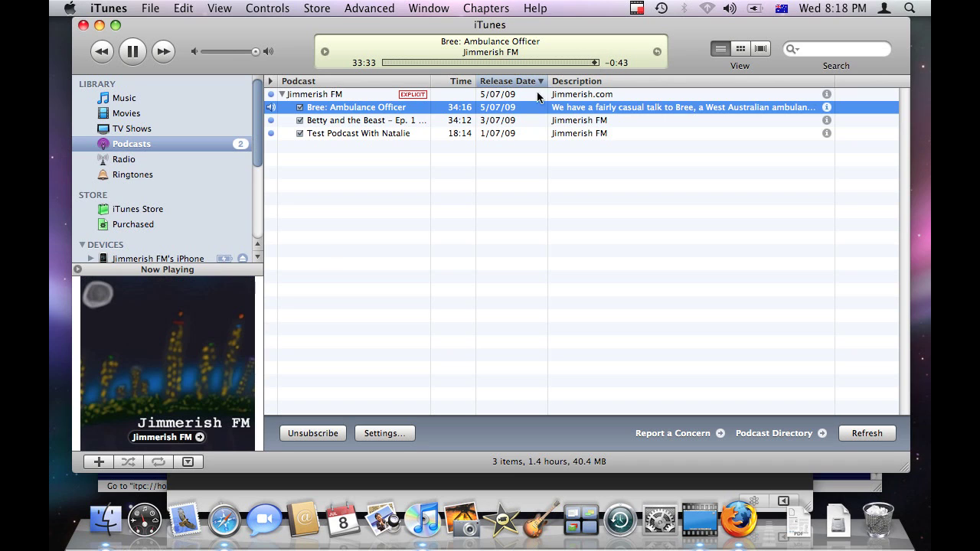
# Step: Open the Jimmerish FM website from the chapter artwork link, look over the page and return to iTunes
pyautogui.click(167, 438)
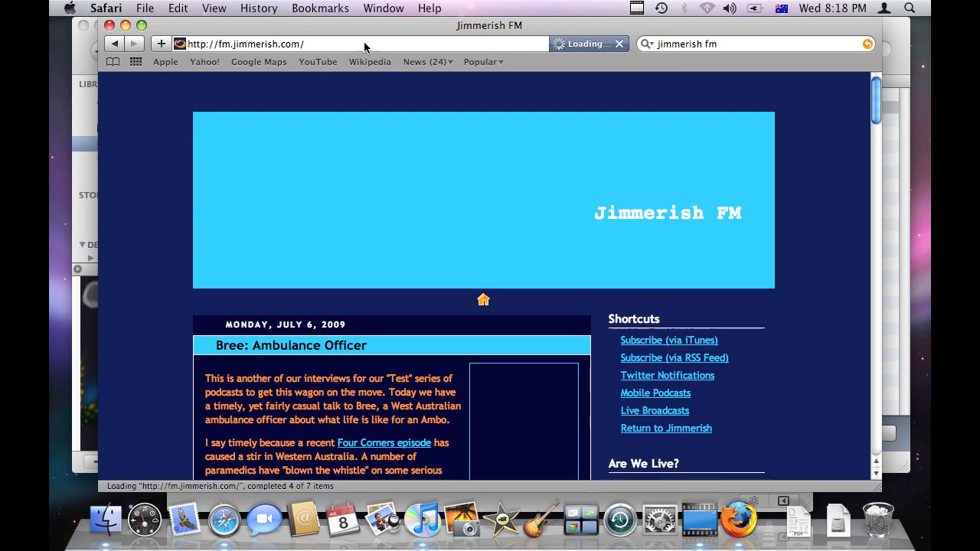
pyautogui.scroll(-5, 234, 306)
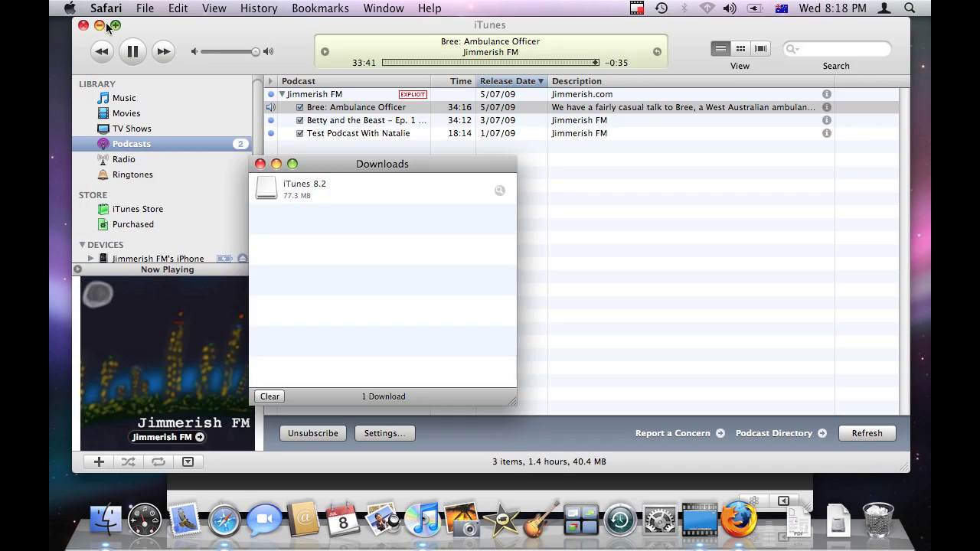
pyautogui.click(110, 25)
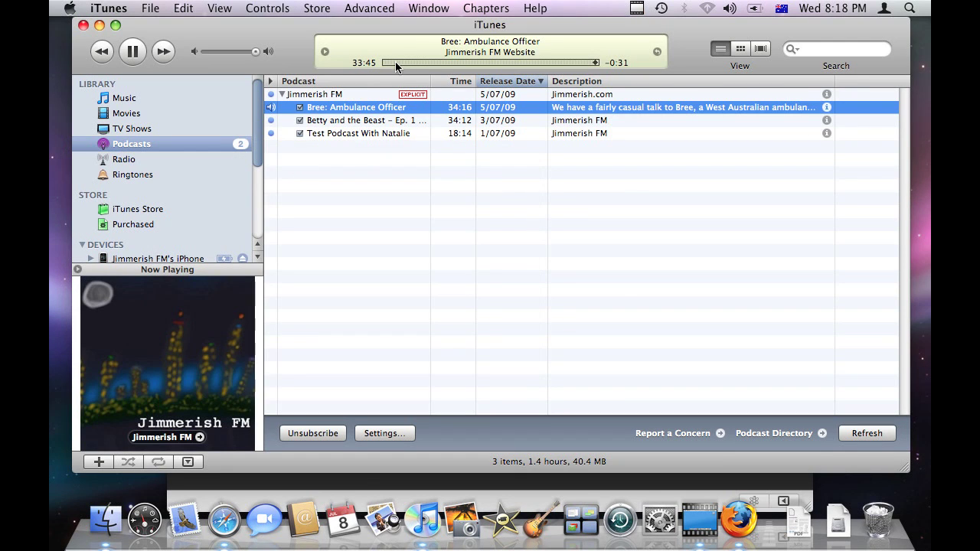
# Step: Move the episode's playback to about 9:36, interrupt it with the song Into the Ocean, and resume the episode from the podcast library
pyautogui.click(442, 63)
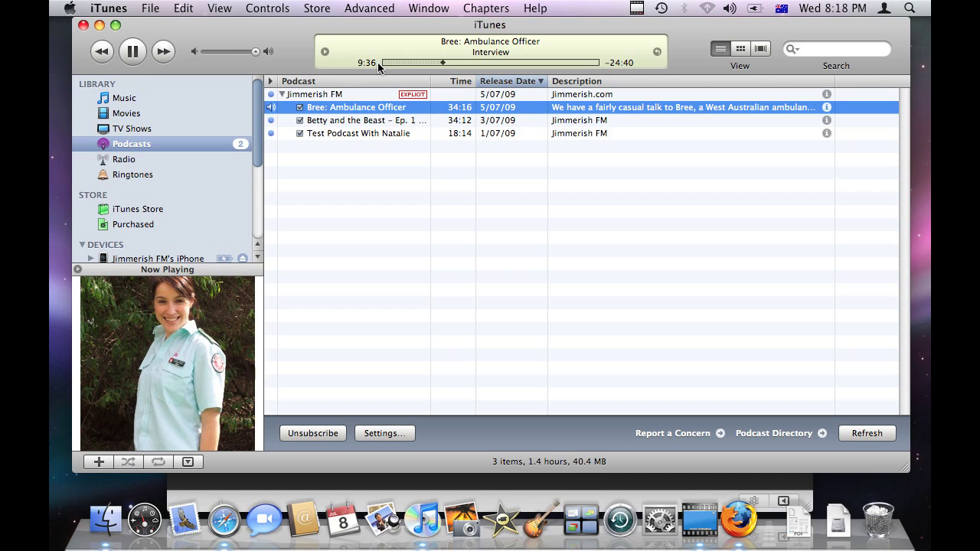
pyautogui.click(127, 97)
pyautogui.doubleClick(369, 96)
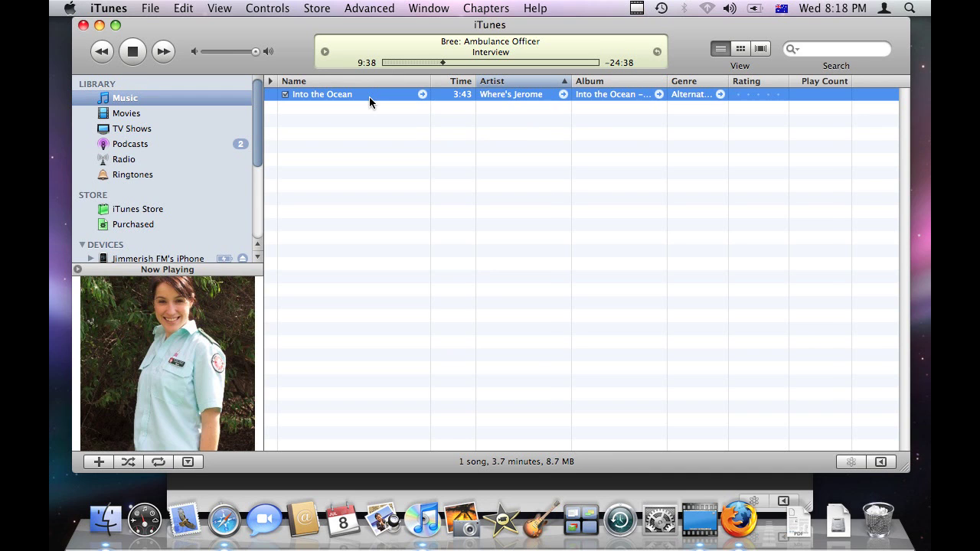
pyautogui.click(132, 145)
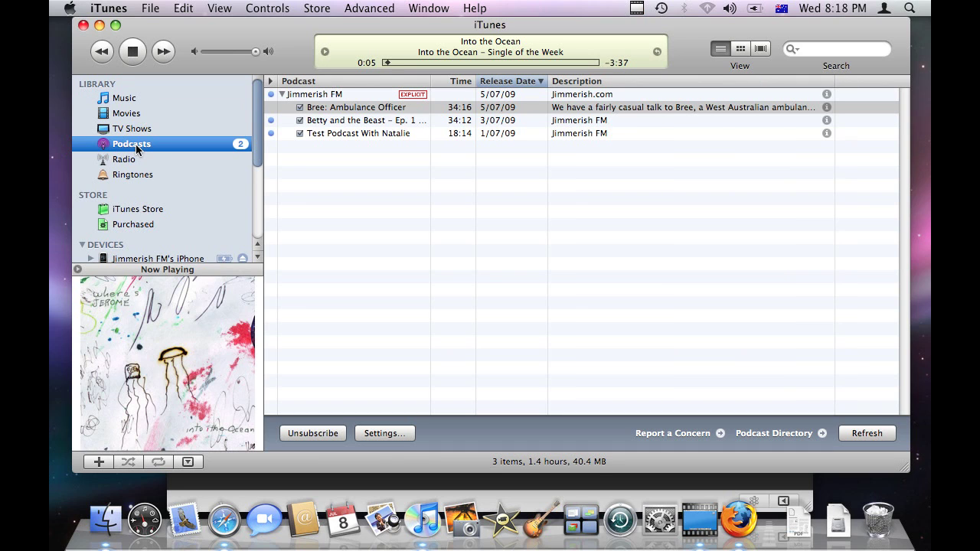
pyautogui.doubleClick(422, 108)
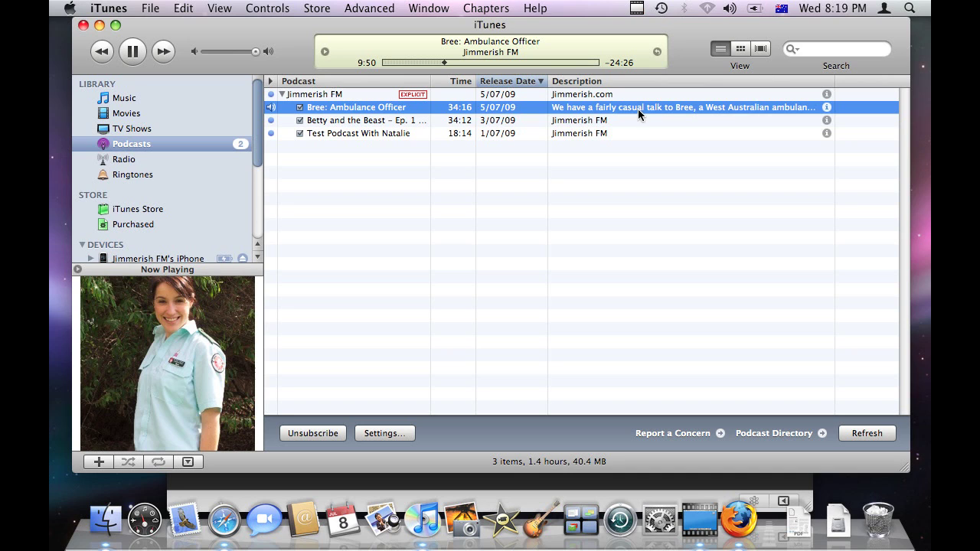
# Step: Read the full description of the Ambulance Officer episode and close its Podcast Information window
pyautogui.click(827, 108)
pyautogui.scroll(-2, 514, 220)
pyautogui.scroll(2, 514, 221)
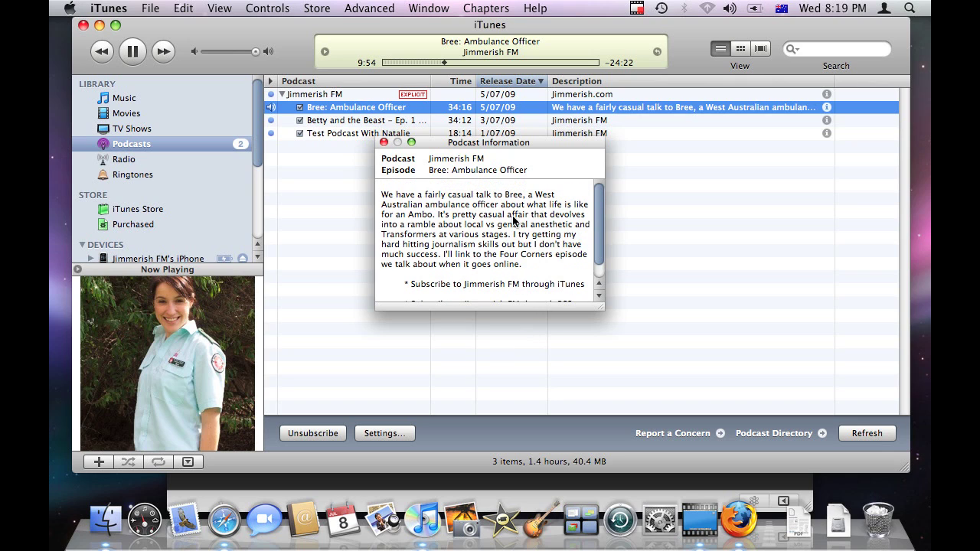
pyautogui.click(384, 142)
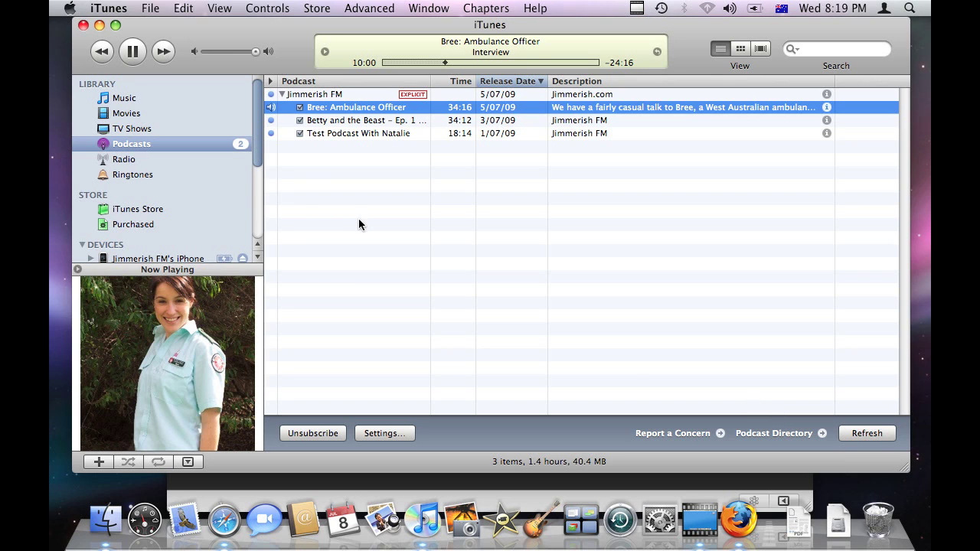
# Step: Browse the iTunes Store's podcast directory, examining its new releases, categories, featured providers and staff favourites
pyautogui.click(752, 434)
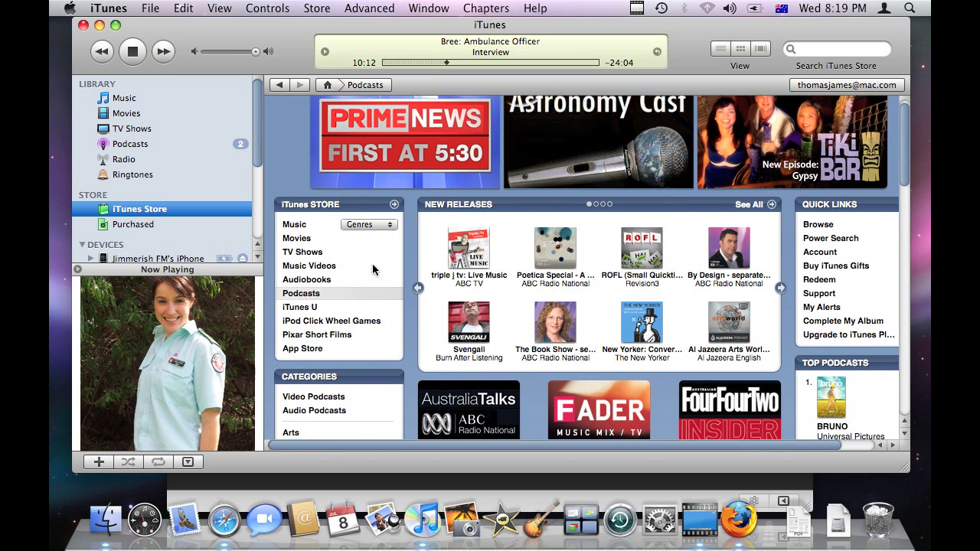
pyautogui.scroll(-3, 372, 268)
pyautogui.scroll(-3, 372, 268)
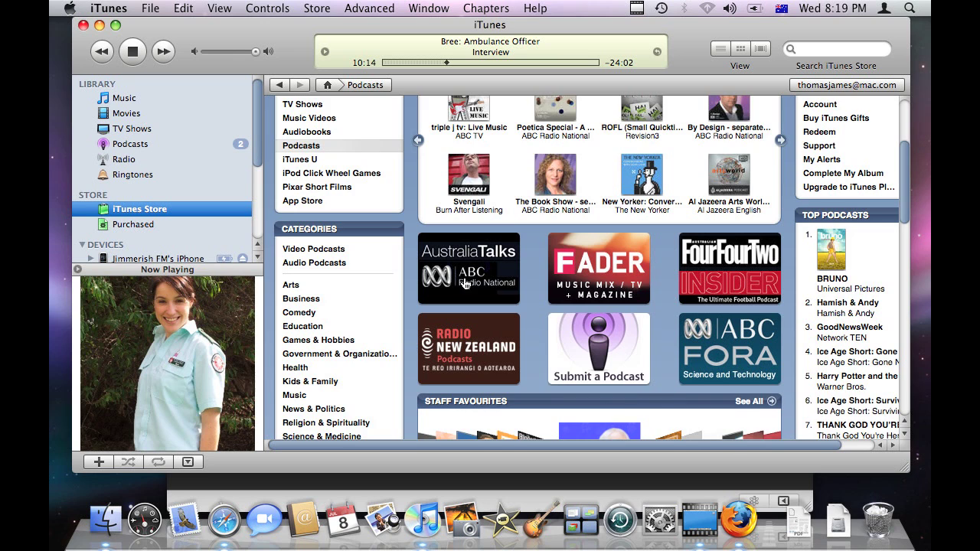
pyautogui.scroll(-3, 465, 283)
pyautogui.scroll(-2, 464, 283)
pyautogui.scroll(-5, 411, 316)
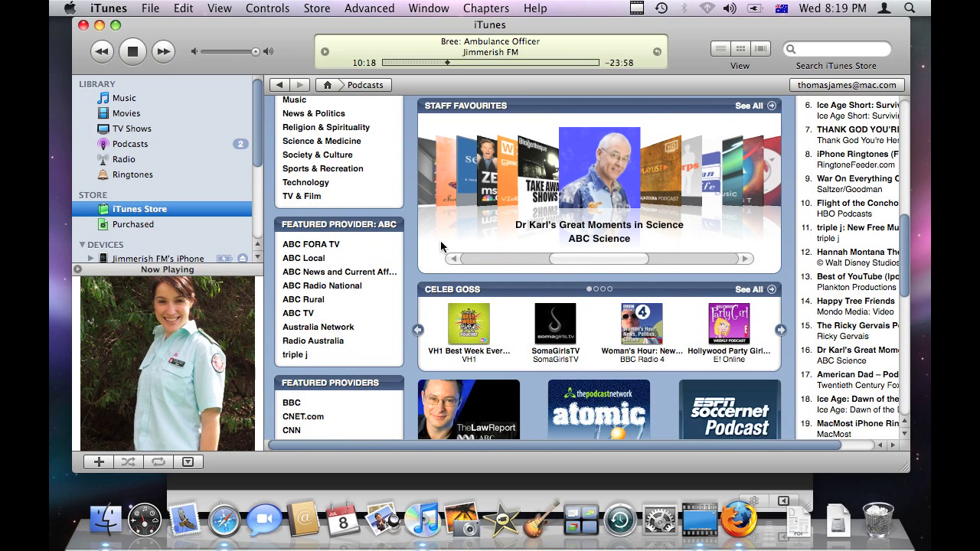
pyautogui.scroll(-2, 450, 291)
pyautogui.scroll(10, 383, 291)
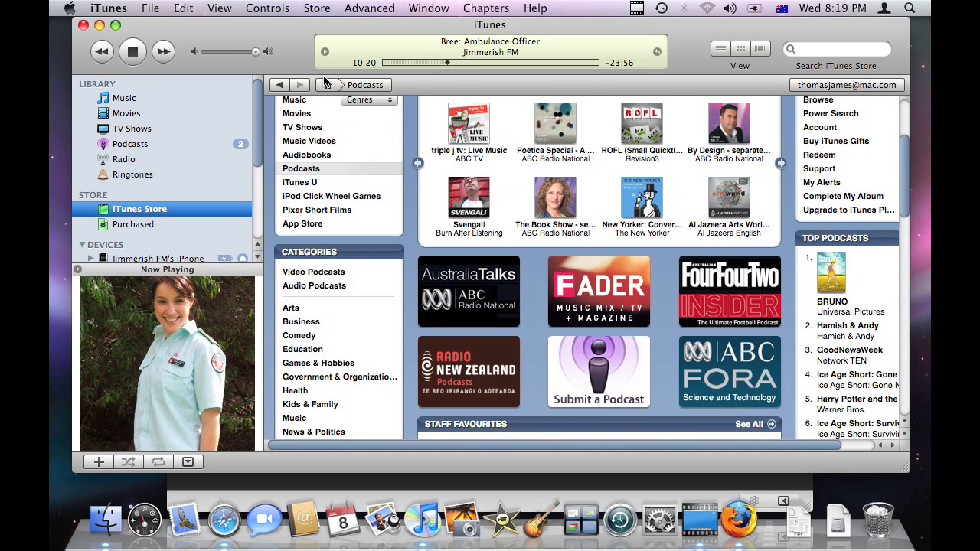
pyautogui.scroll(-5, 334, 289)
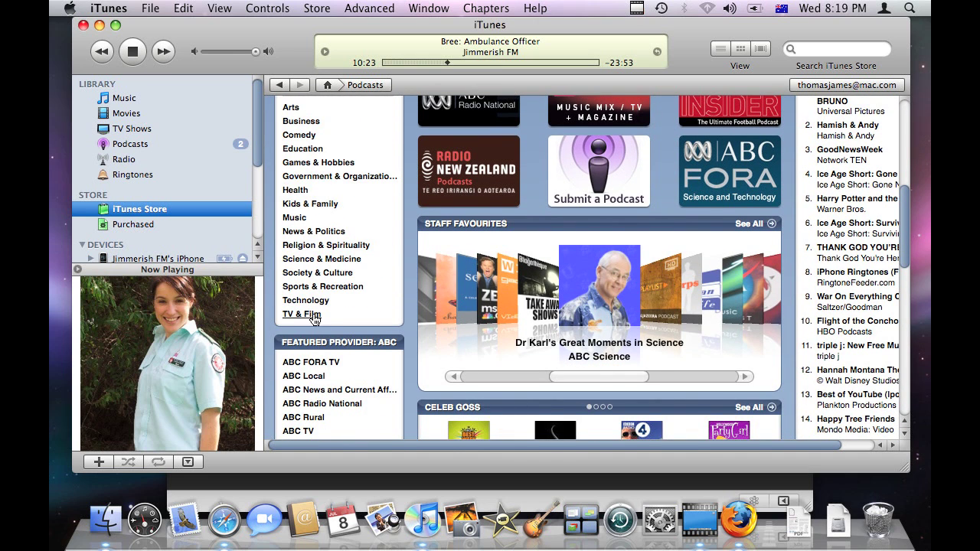
pyautogui.scroll(7, 314, 320)
pyautogui.scroll(2, 314, 320)
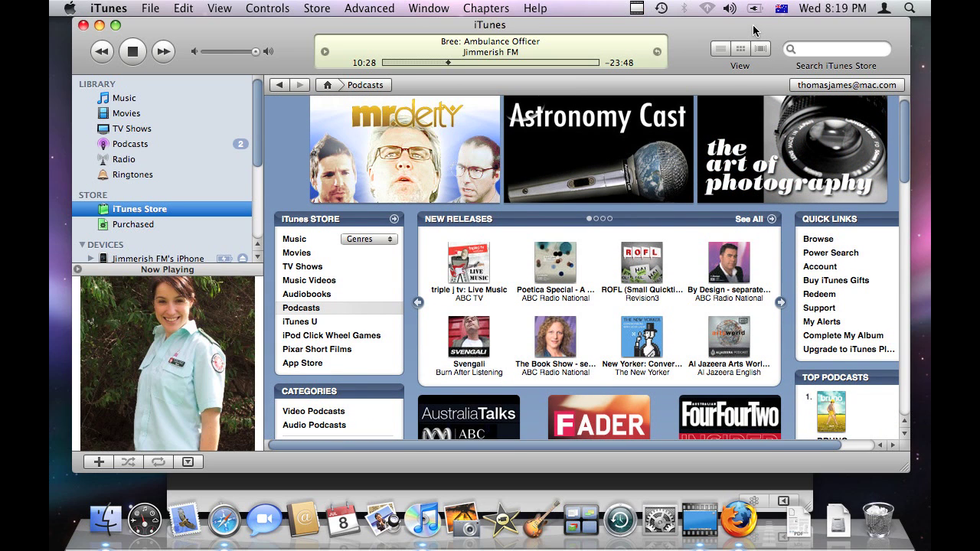
pyautogui.click(812, 49)
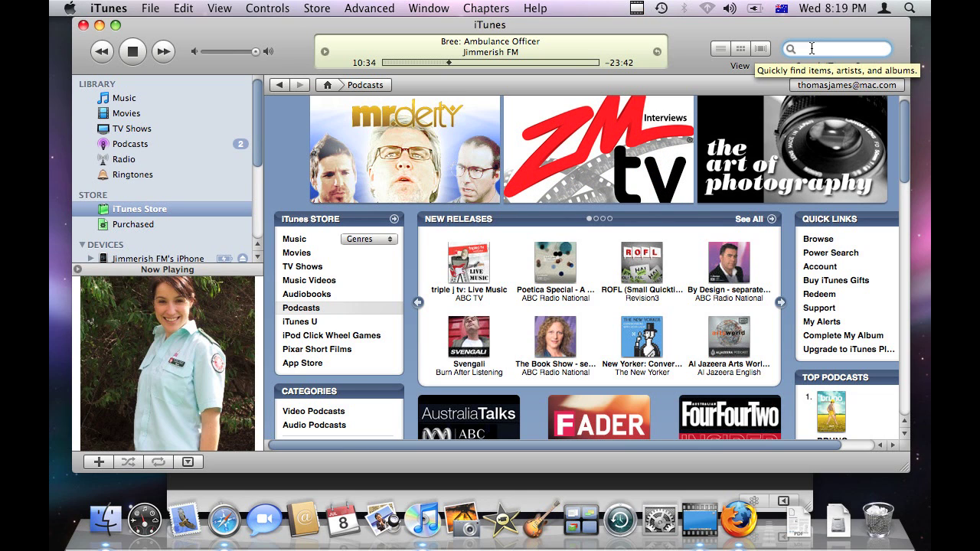
pyautogui.write('betty ')
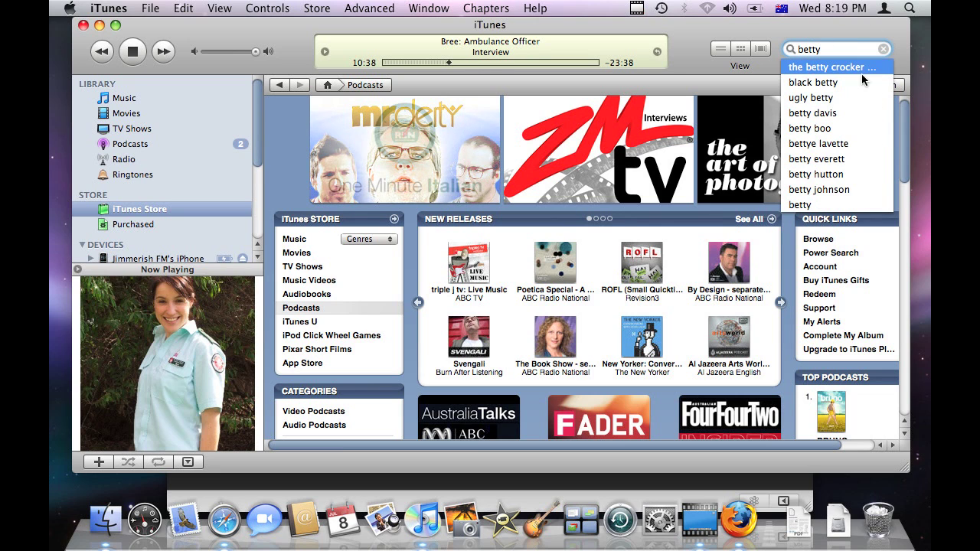
pyautogui.write('and the beast')
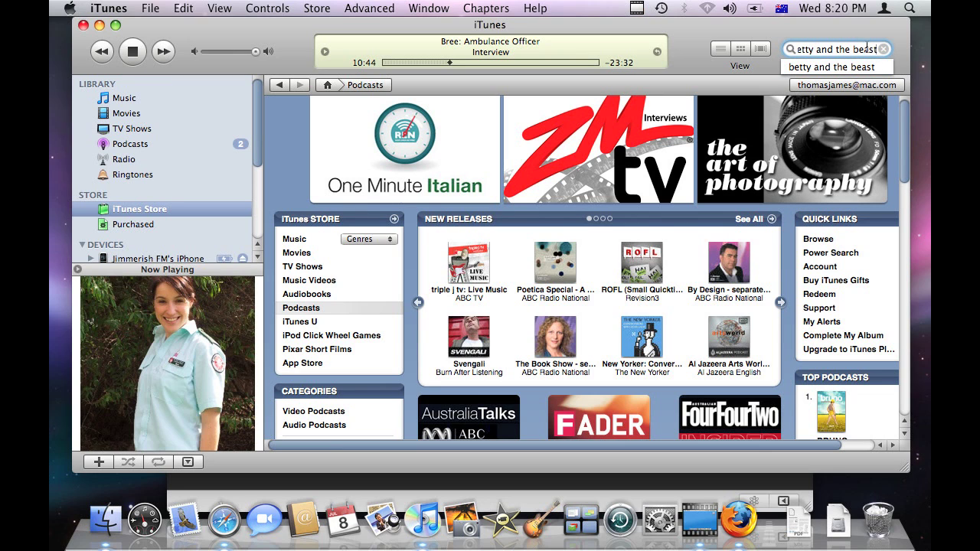
pyautogui.click(883, 50)
# Step: Search the iTunes Store for "jimmerish fm", view the Betty and the Beast podcast page and return to the podcast library
pyautogui.write('jimmerish fm')
pyautogui.press('Return')
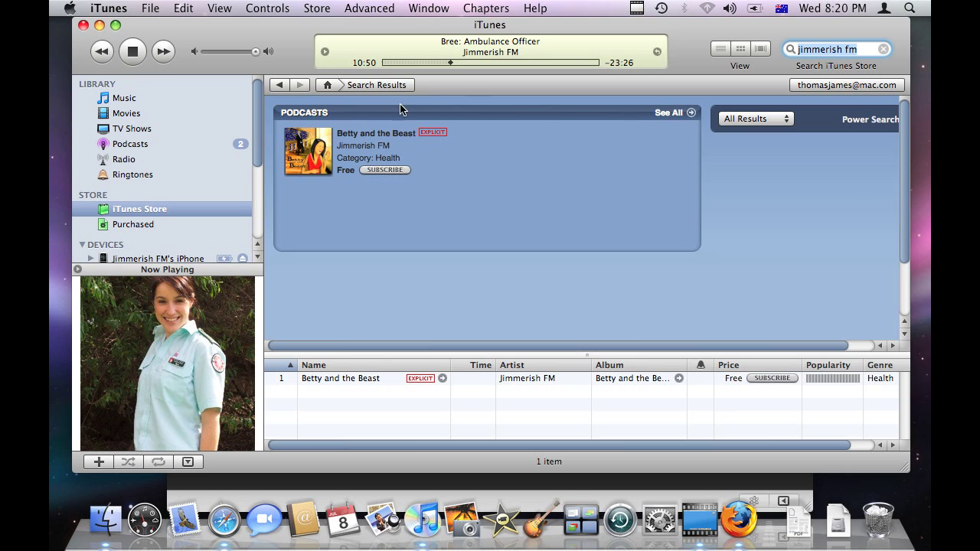
pyautogui.click(363, 133)
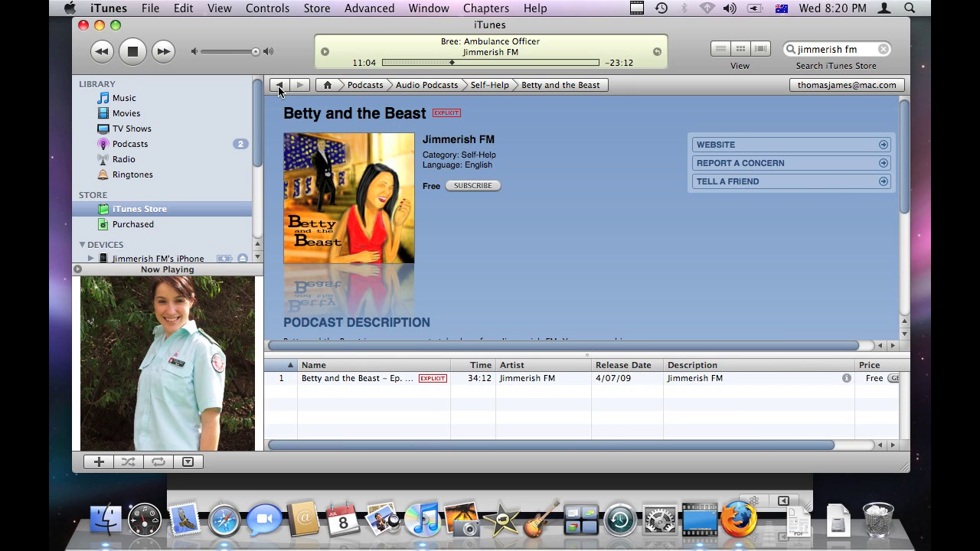
pyautogui.click(138, 146)
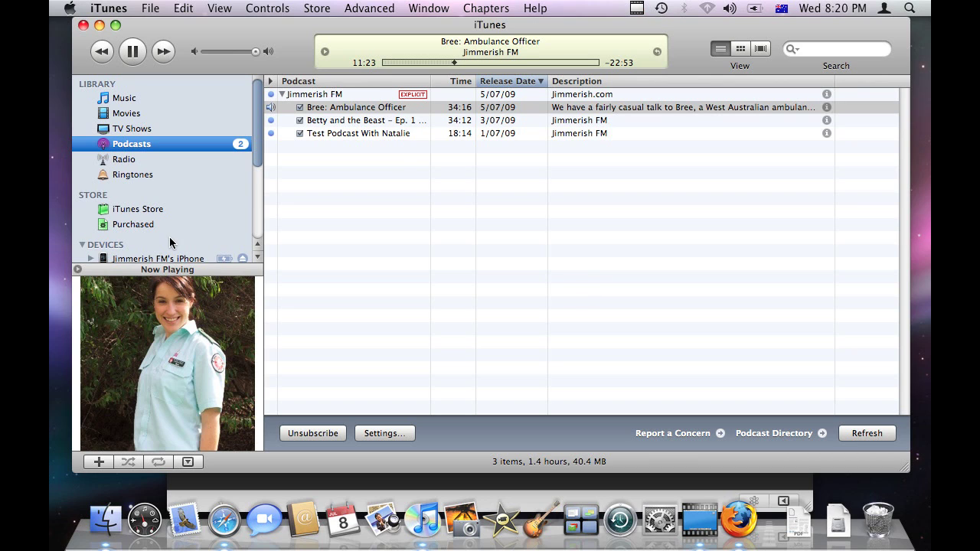
pyautogui.scroll(-2, 170, 243)
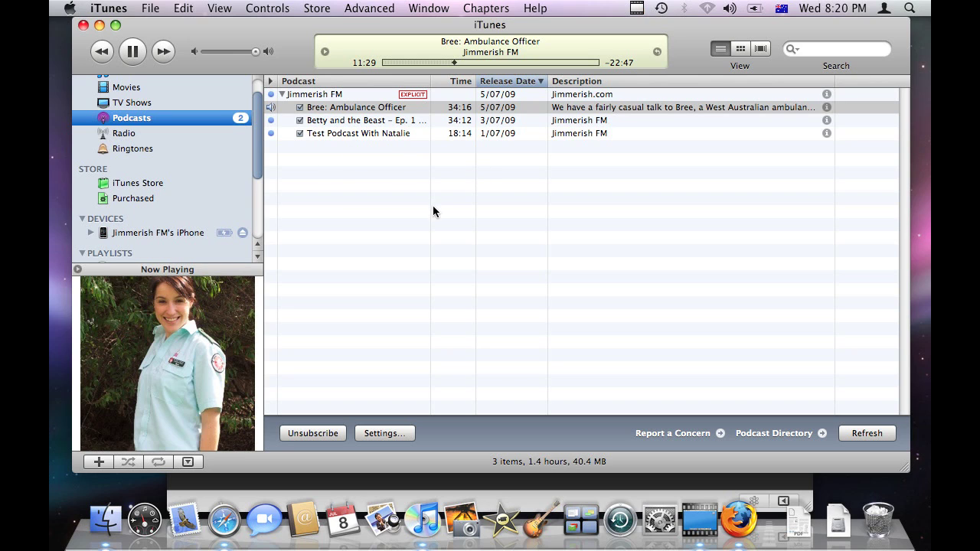
pyautogui.scroll(2, 215, 153)
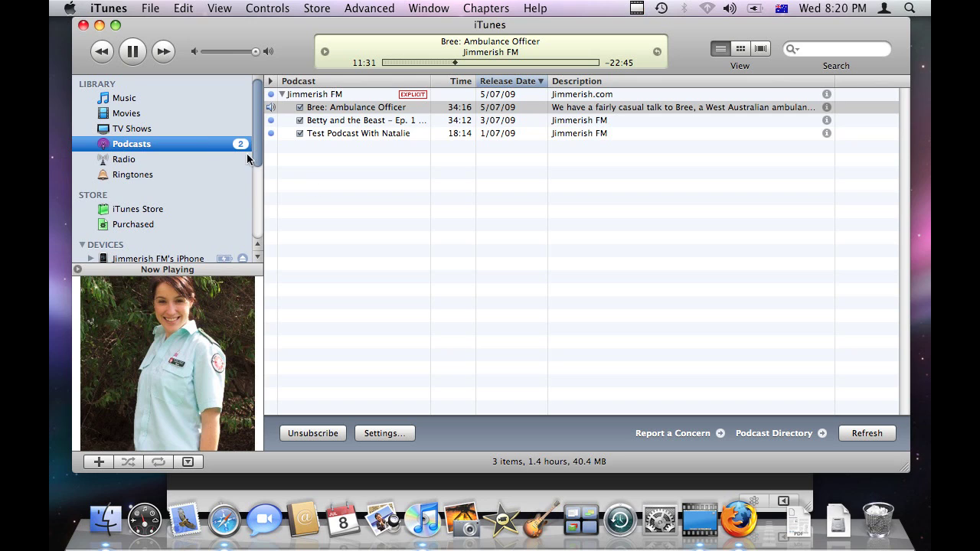
pyautogui.scroll(-2, 204, 184)
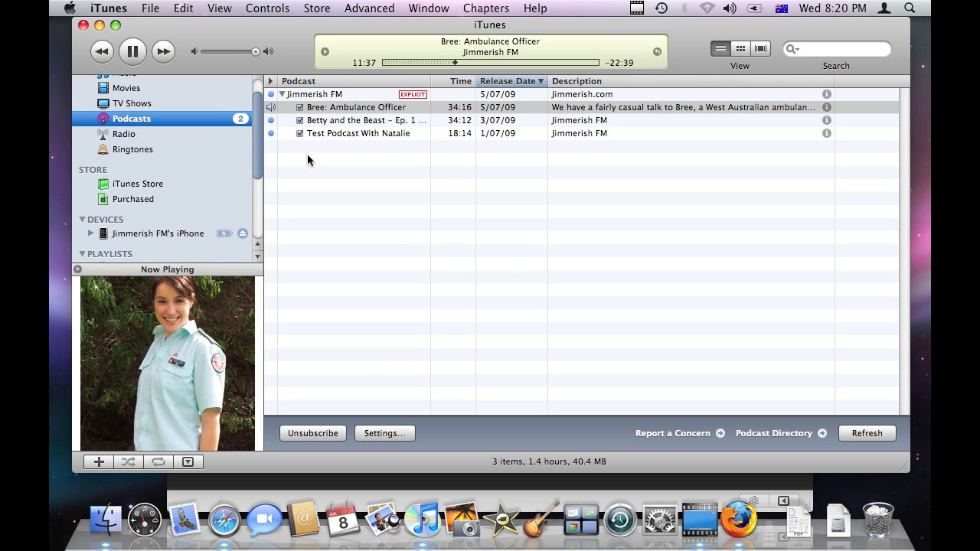
pyautogui.scroll(2, 197, 126)
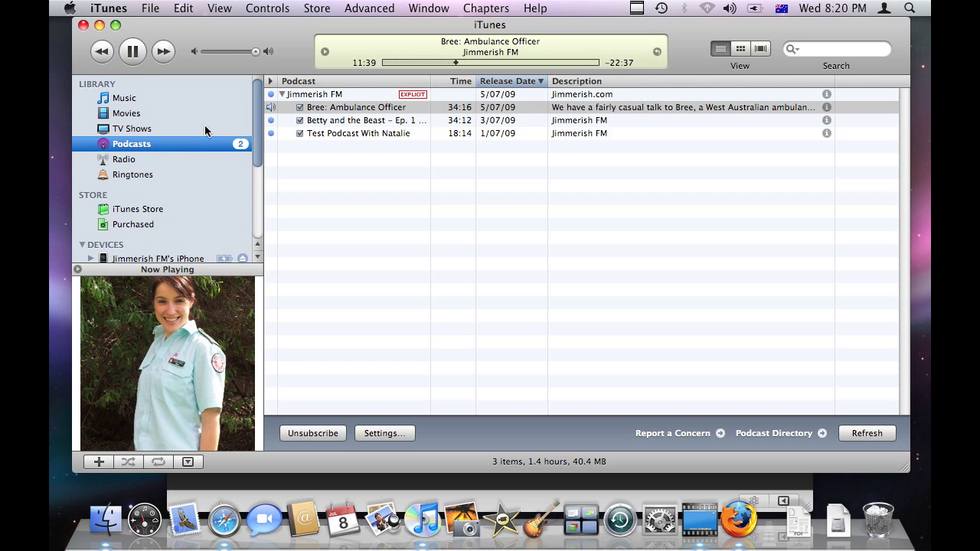